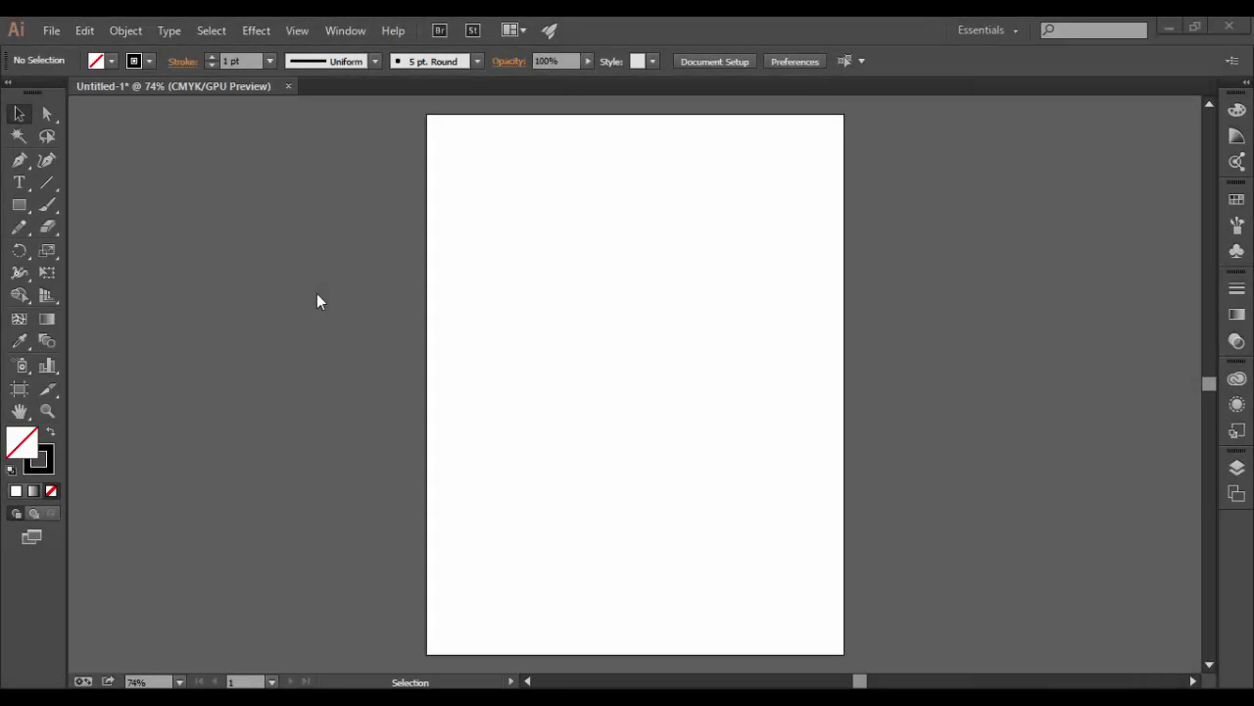
# Tear off the Line tools flyout into a floating panel beside the artboard and select the Polar Grid Tool.
pyautogui.click(47, 182)
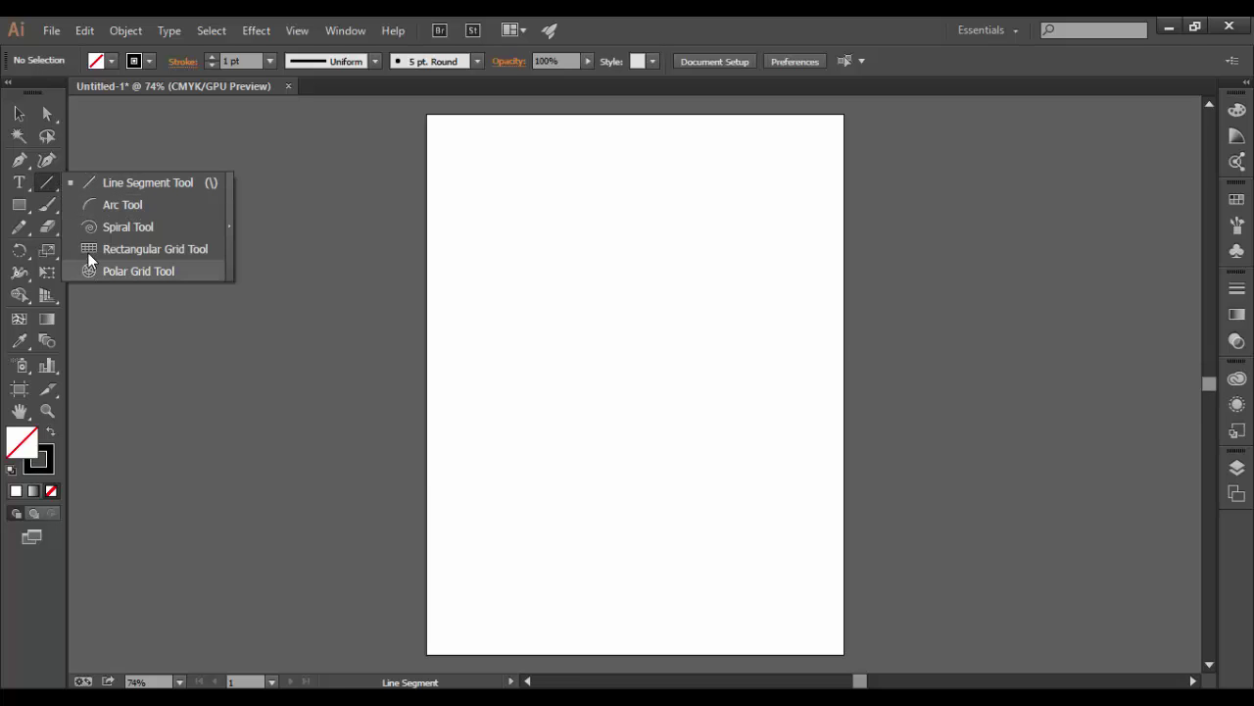
pyautogui.click(89, 214)
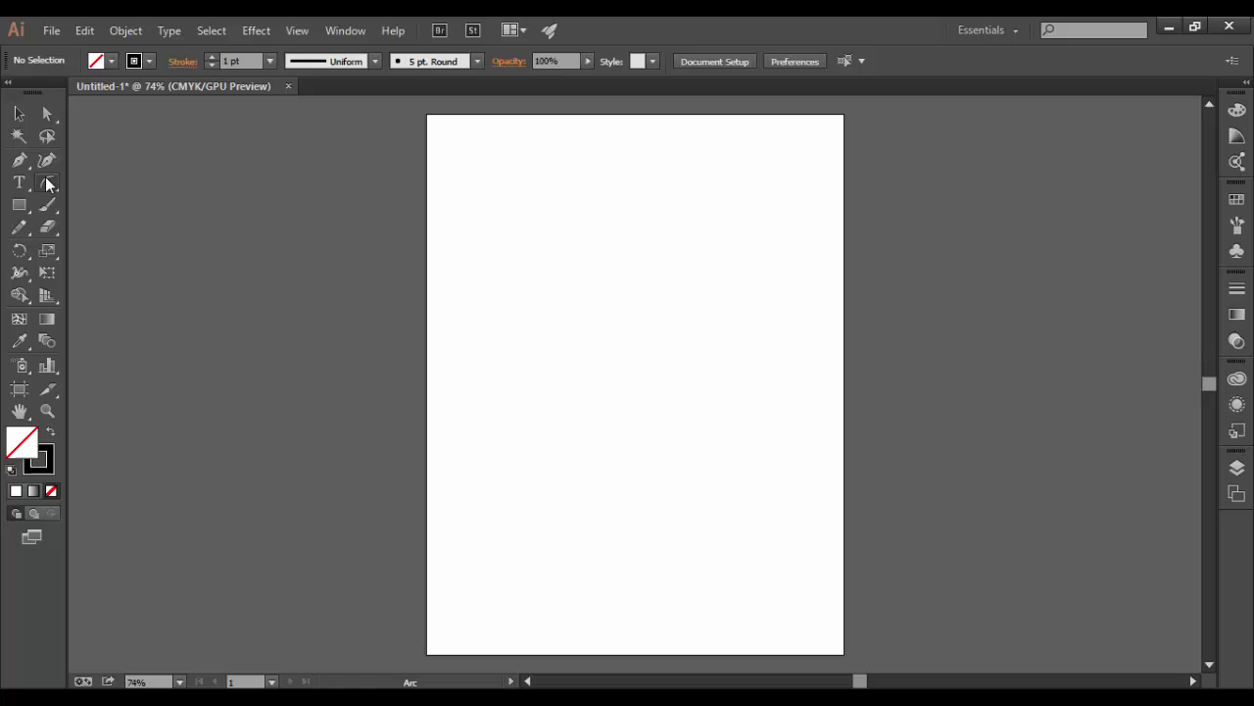
pyautogui.click(46, 181)
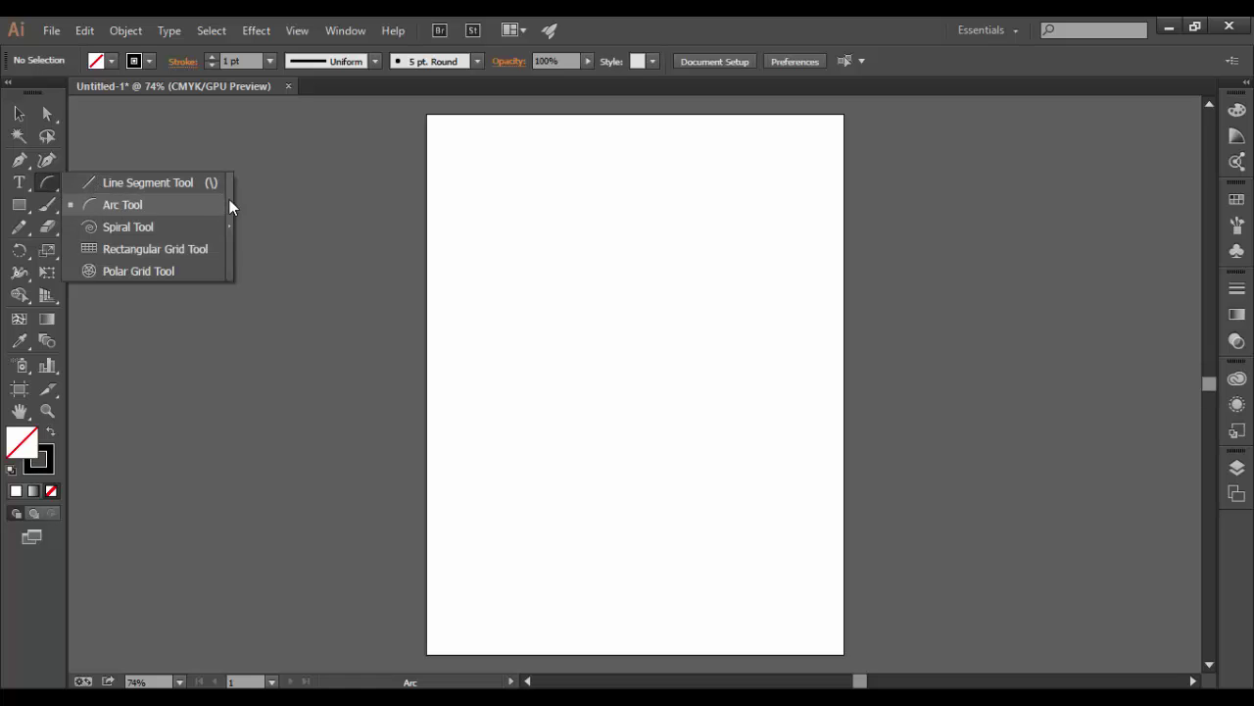
pyautogui.click(232, 224)
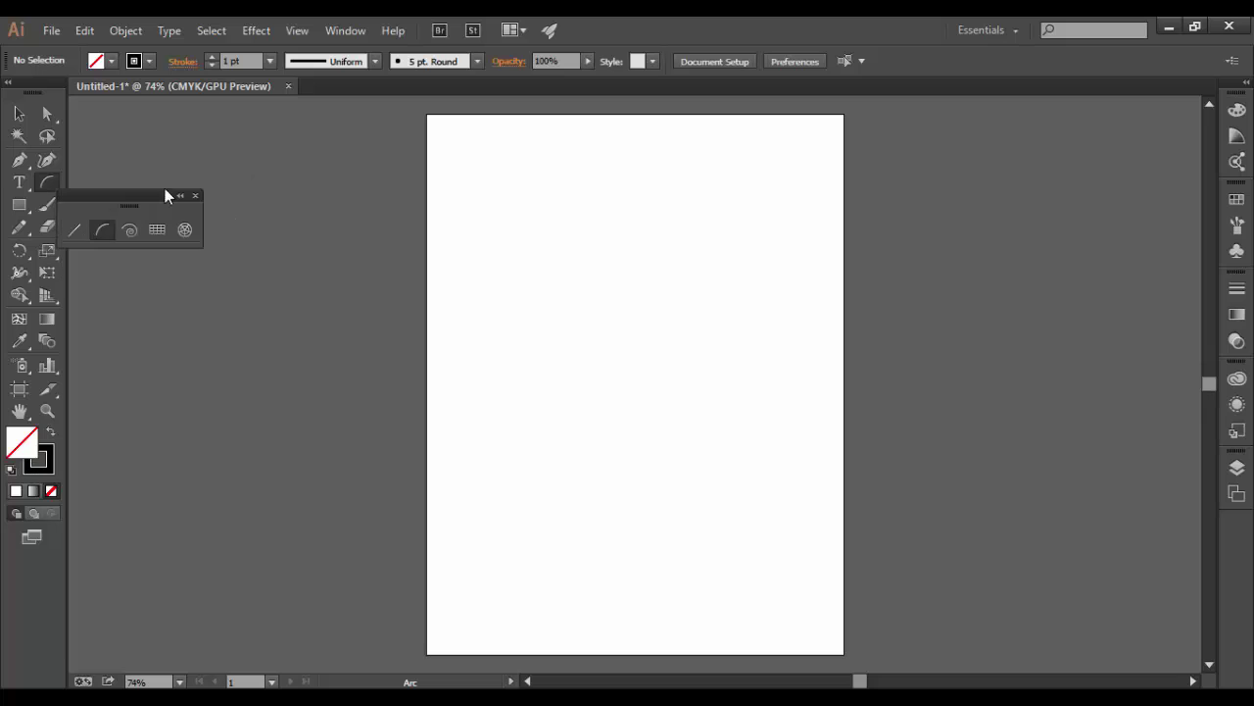
pyautogui.moveTo(164, 196); pyautogui.dragTo(310, 129)
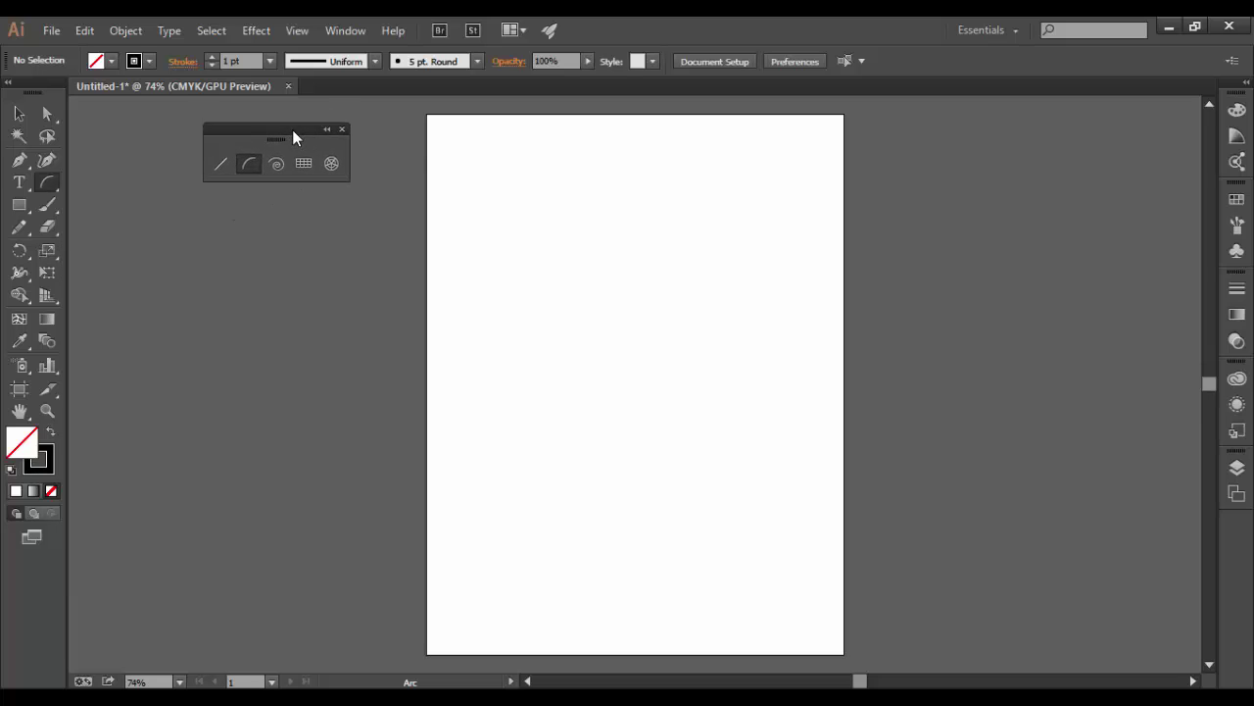
pyautogui.click(334, 163)
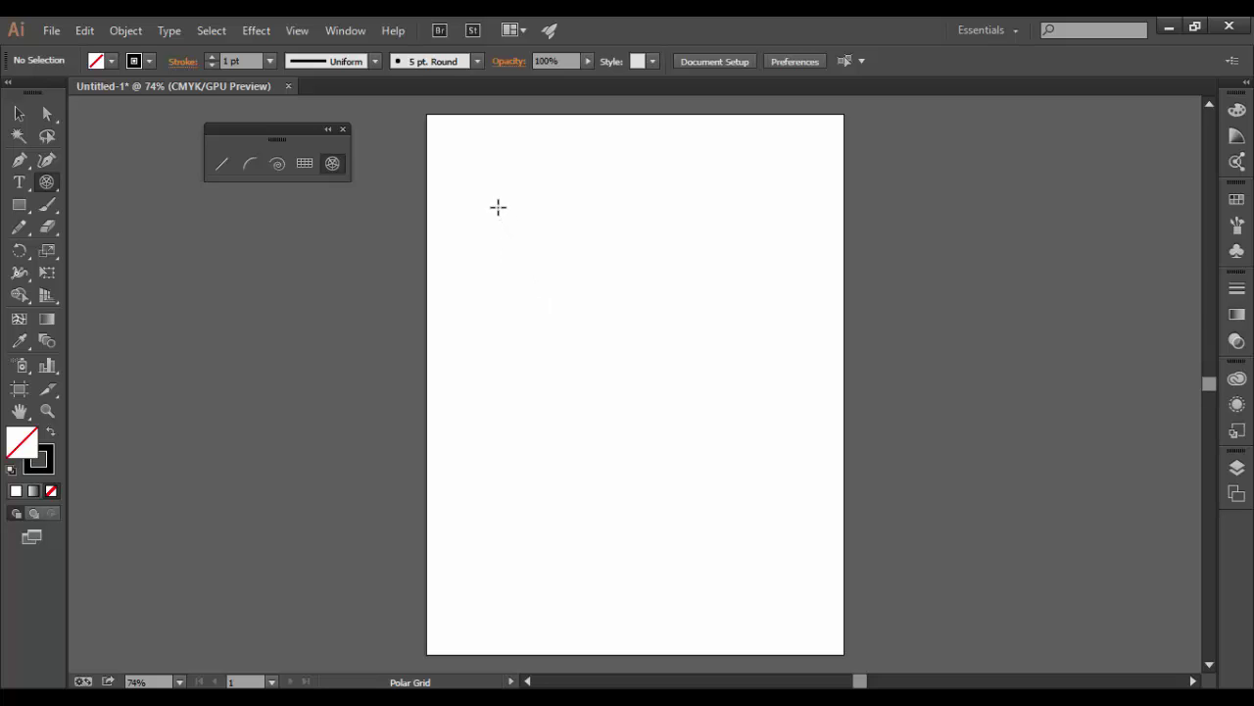
pyautogui.moveTo(500, 211); pyautogui.dragTo(675, 569)
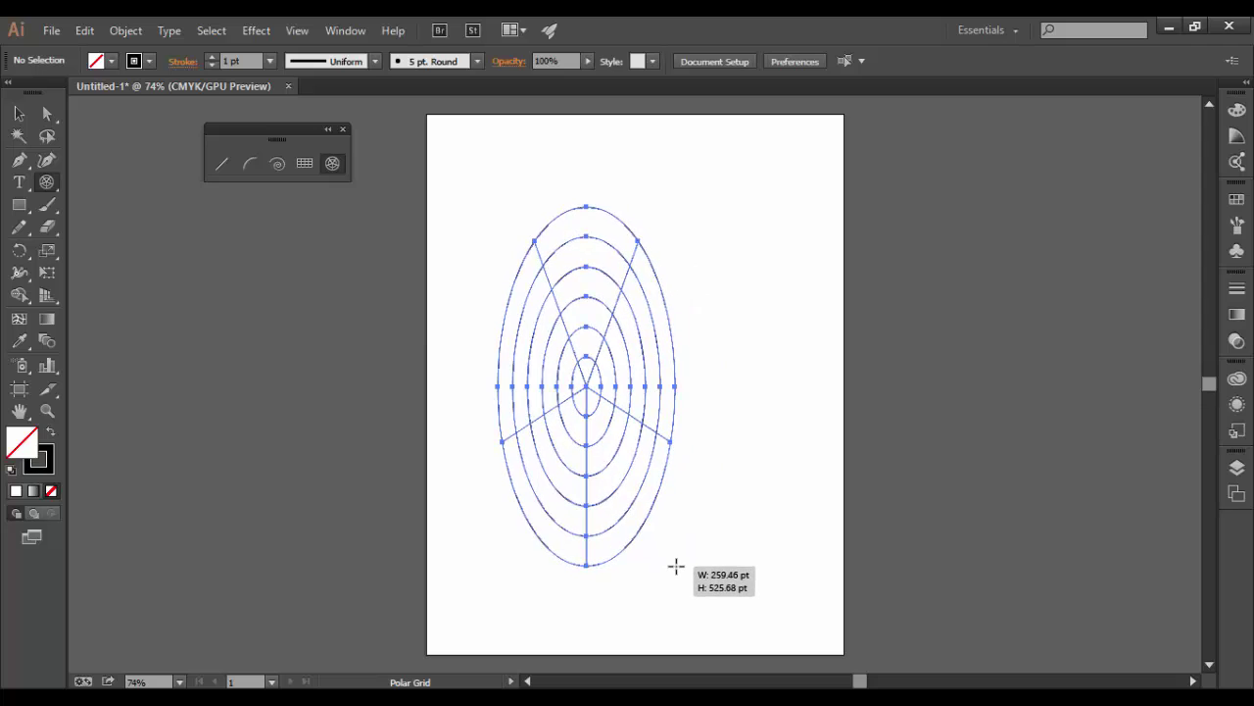
pyautogui.moveTo(428, 183); pyautogui.dragTo(692, 137)
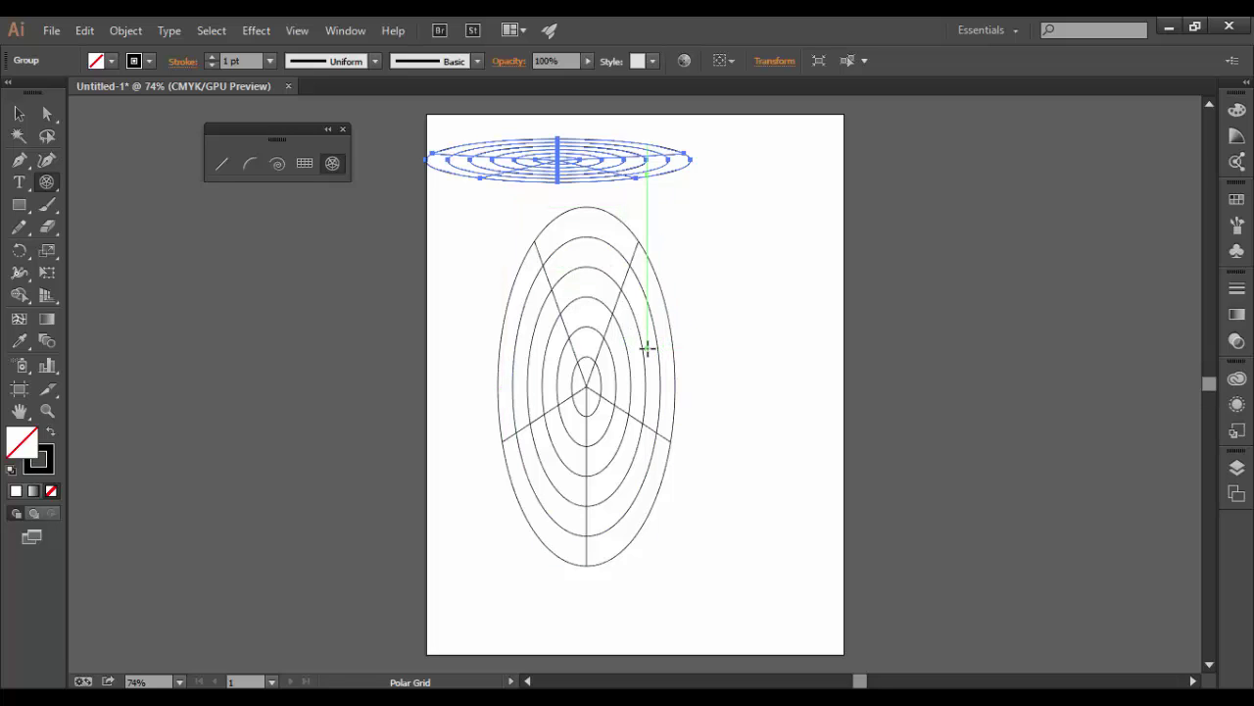
pyautogui.hotkey('ctrl', 'z')
pyautogui.hotkey('ctrl', 'z')
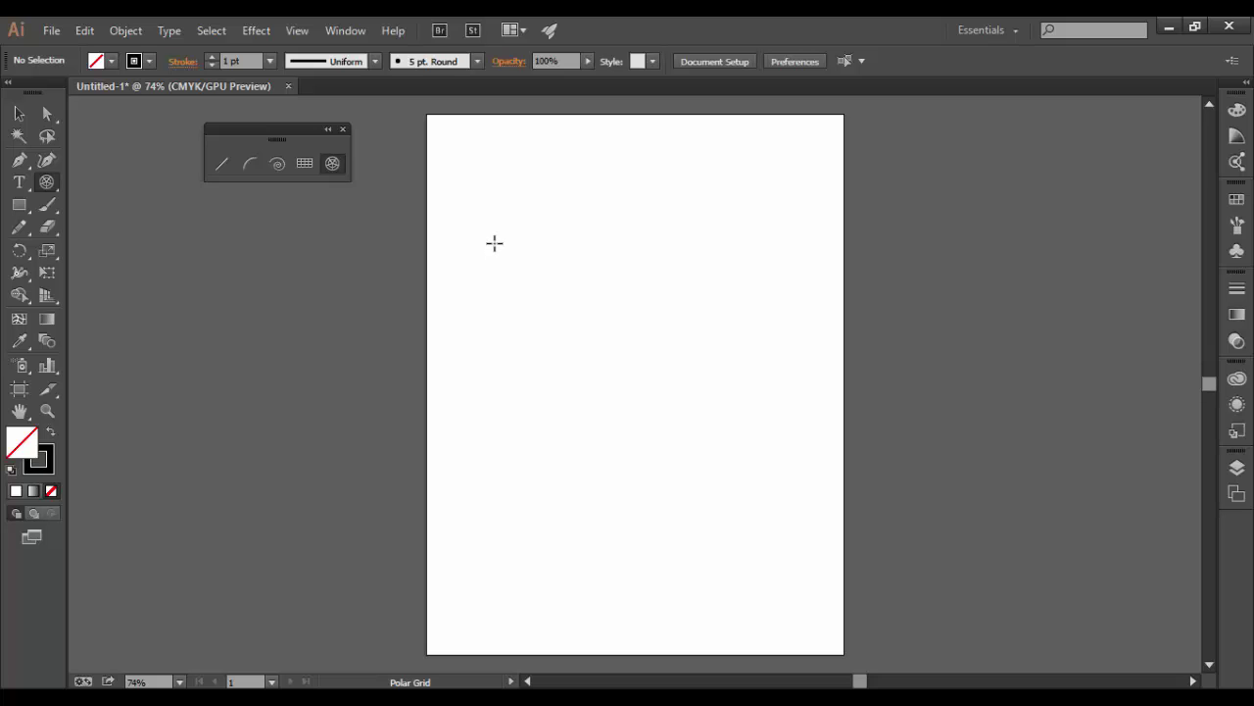
# Drag out three circular polar grids: small at top left, larger in the centre, another at bottom right.
pyautogui.moveTo(494, 243); pyautogui.dragTo(548, 273)
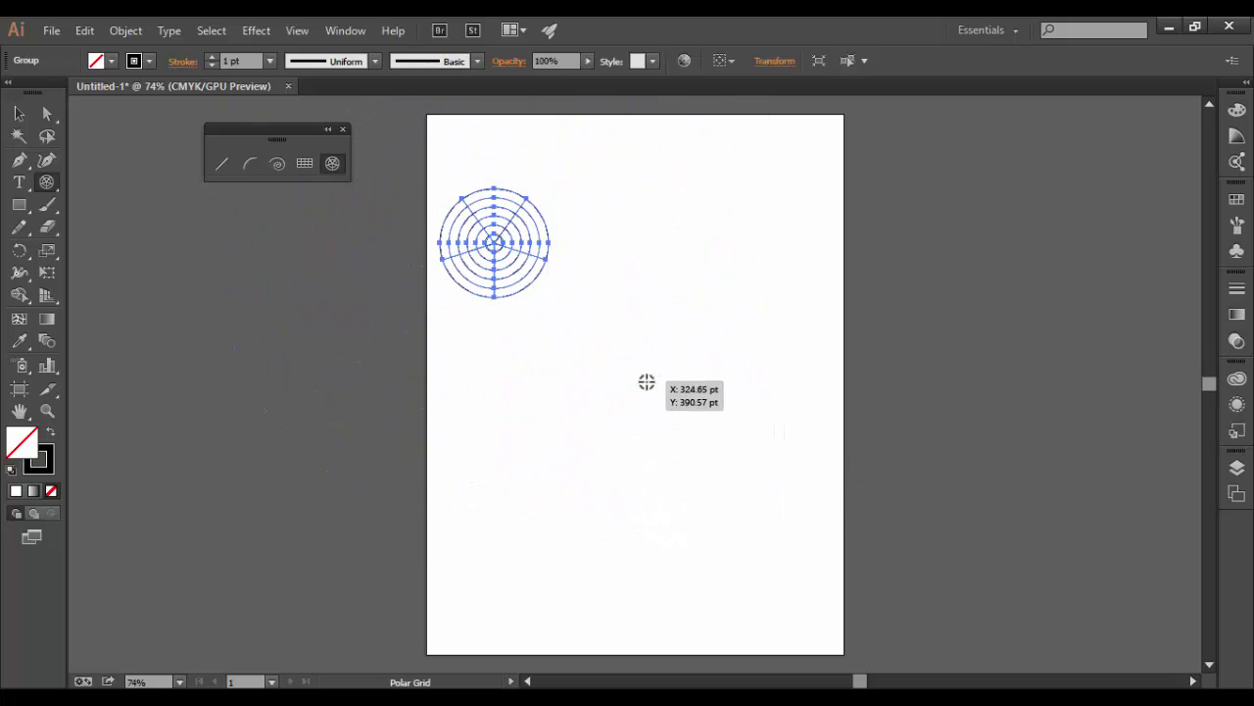
pyautogui.moveTo(634, 384); pyautogui.dragTo(737, 462)
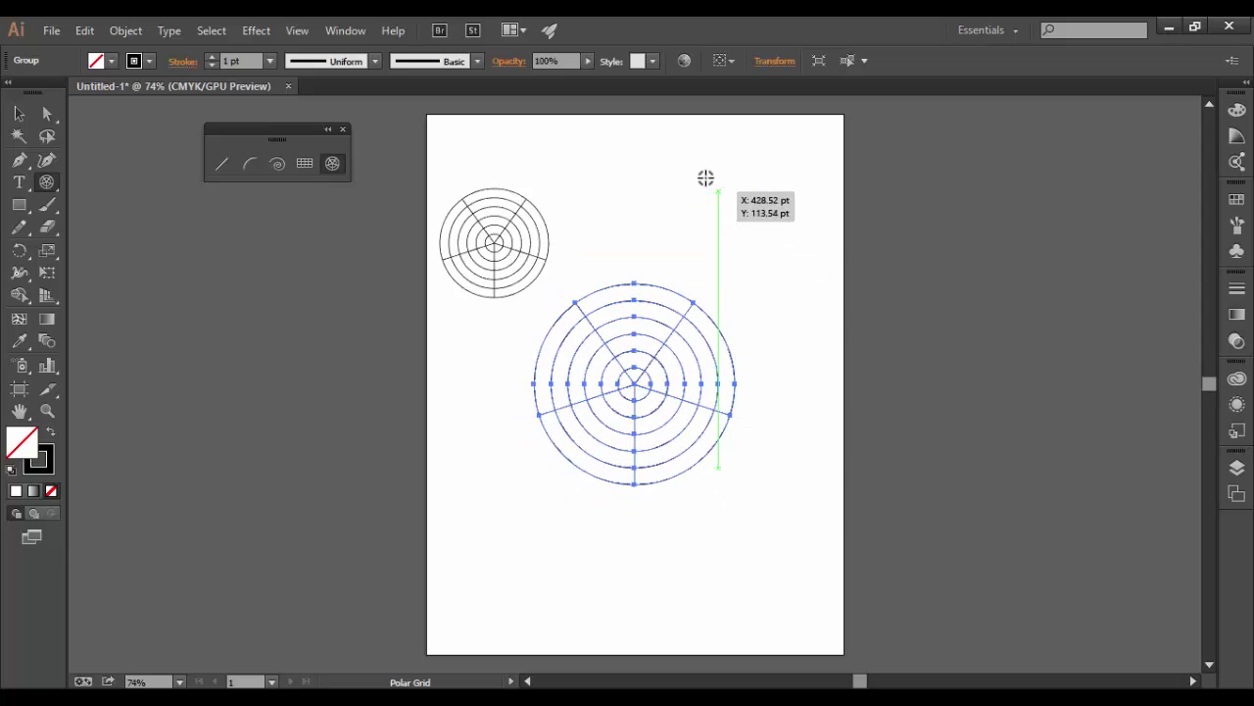
pyautogui.moveTo(705, 177); pyautogui.dragTo(833, 654)
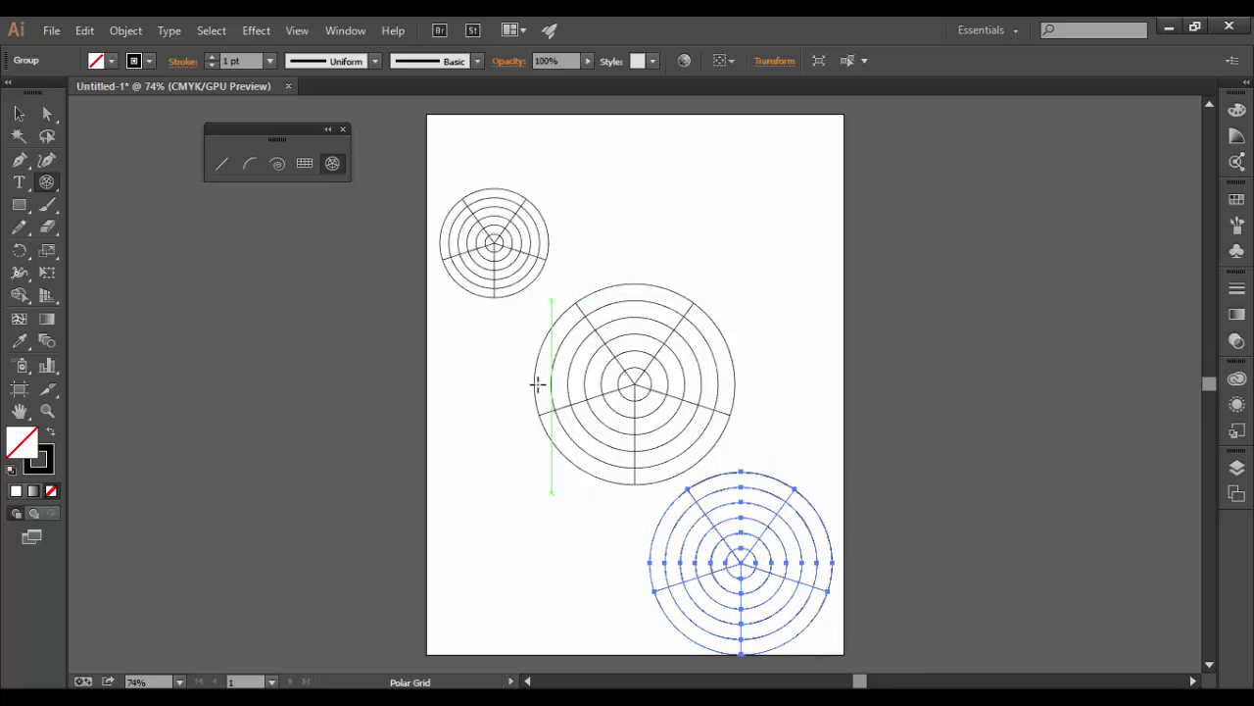
pyautogui.click(715, 196)
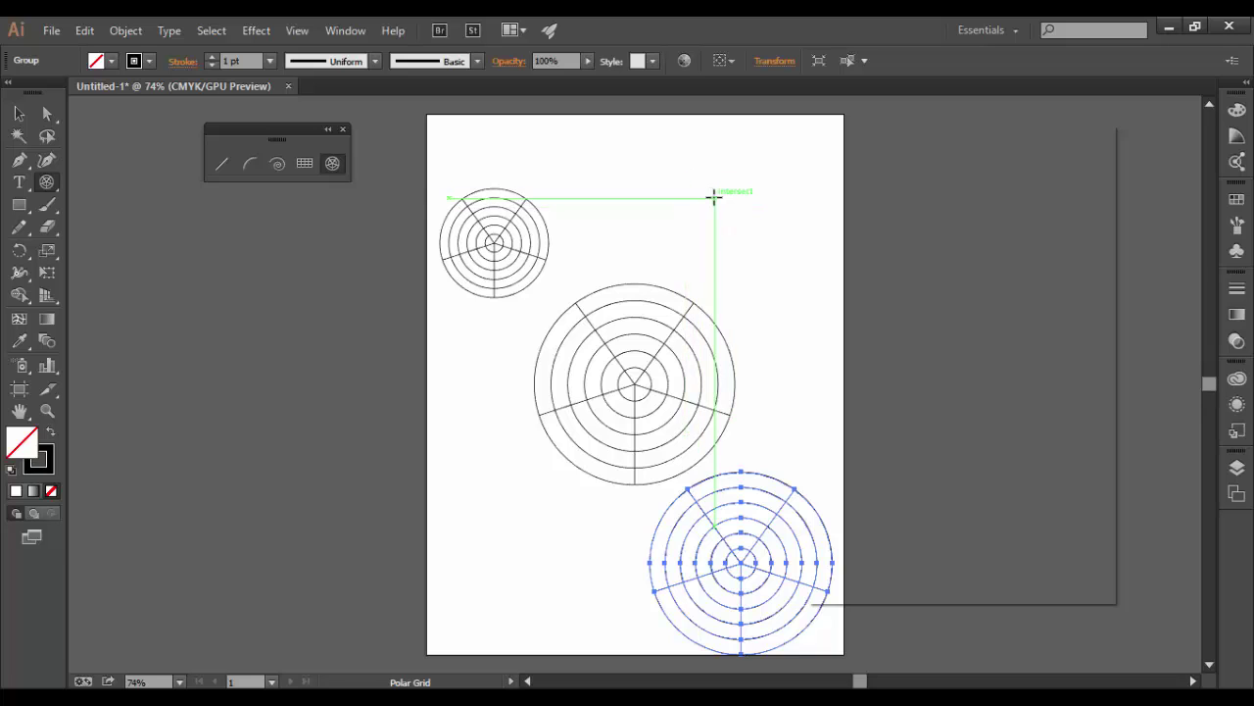
pyautogui.moveTo(875, 137); pyautogui.dragTo(810, 131)
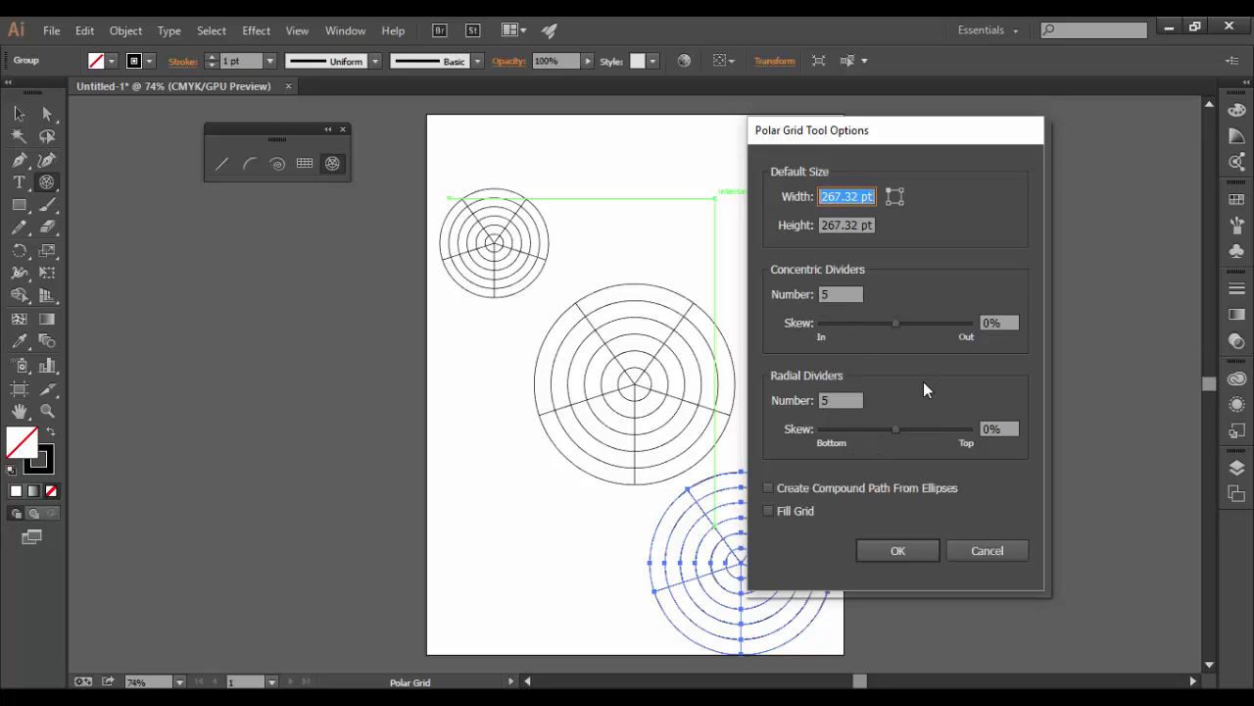
pyautogui.click(986, 551)
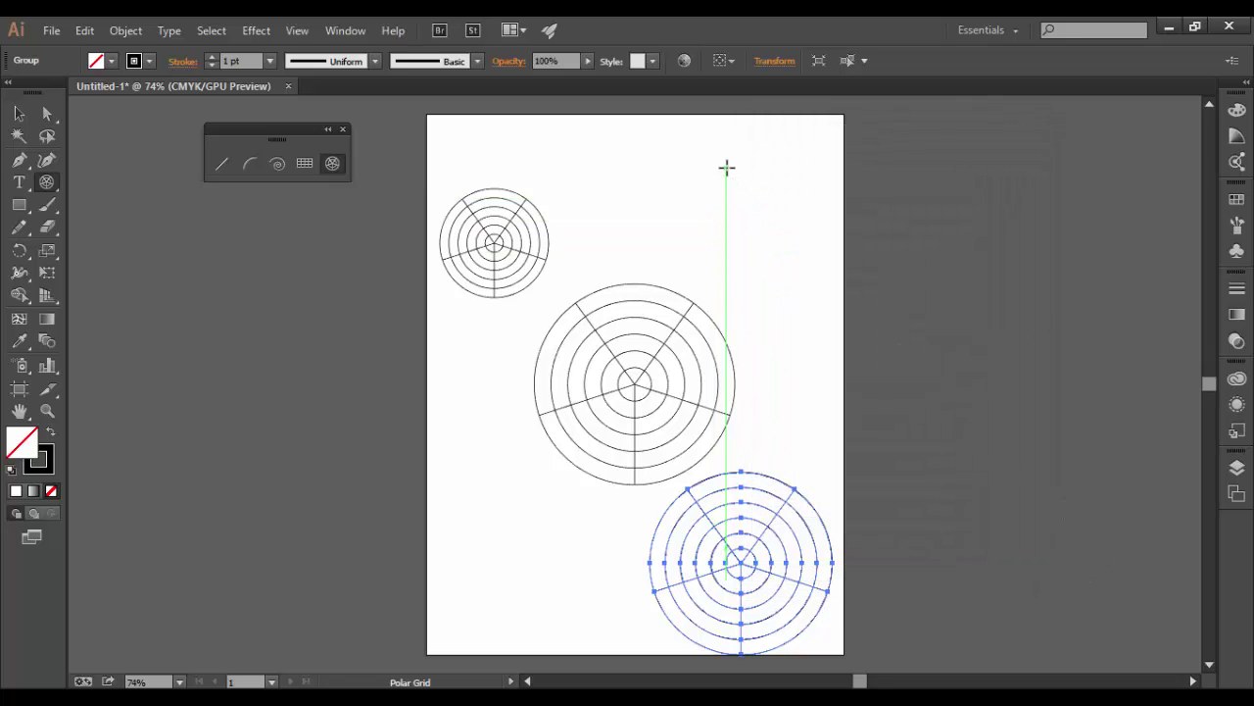
# Start dragging a polar grid at top right and adjust its concentric ring count with Up/Down arrows.
pyautogui.moveTo(726, 167); pyautogui.dragTo(850, 316)
pyautogui.press('Up')
pyautogui.press('Up')
pyautogui.press('Up')
pyautogui.press('Up')
pyautogui.press('Down')
pyautogui.press('Down')
pyautogui.press('Down')
pyautogui.press('Down')
pyautogui.press('Down')
pyautogui.press('Down')
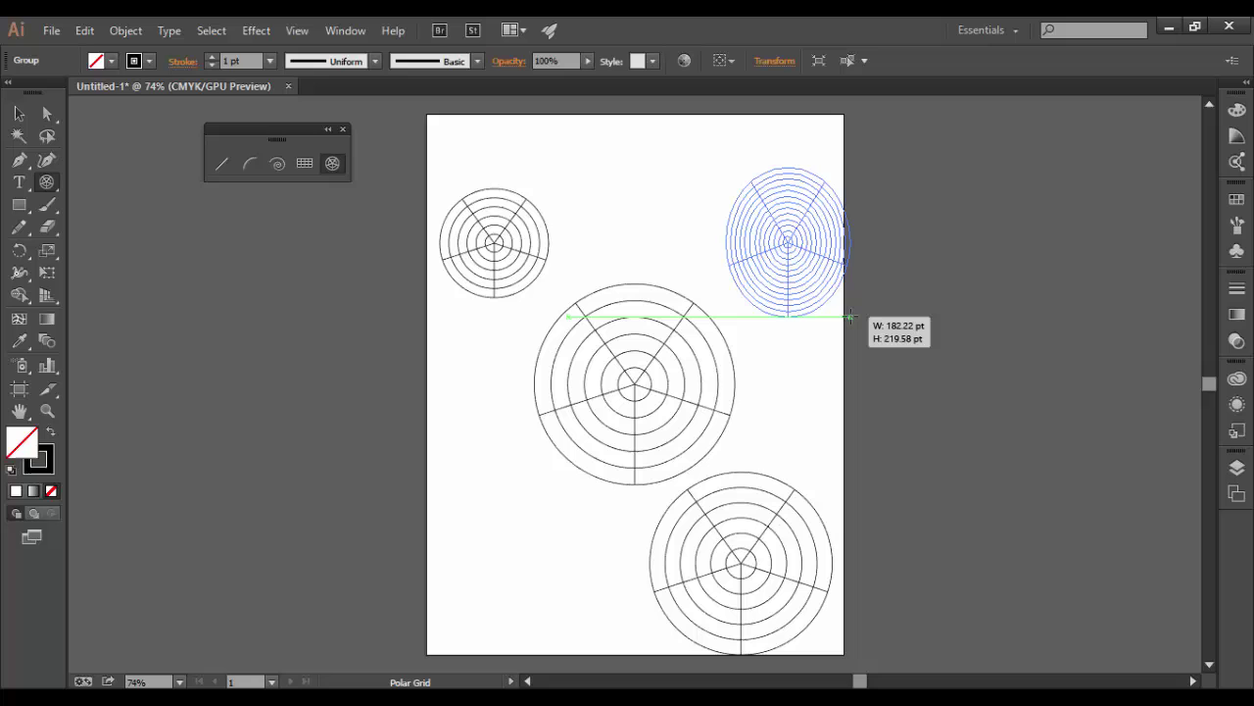
pyautogui.press('Down')
pyautogui.press('Down')
pyautogui.press('Down')
pyautogui.press('Down')
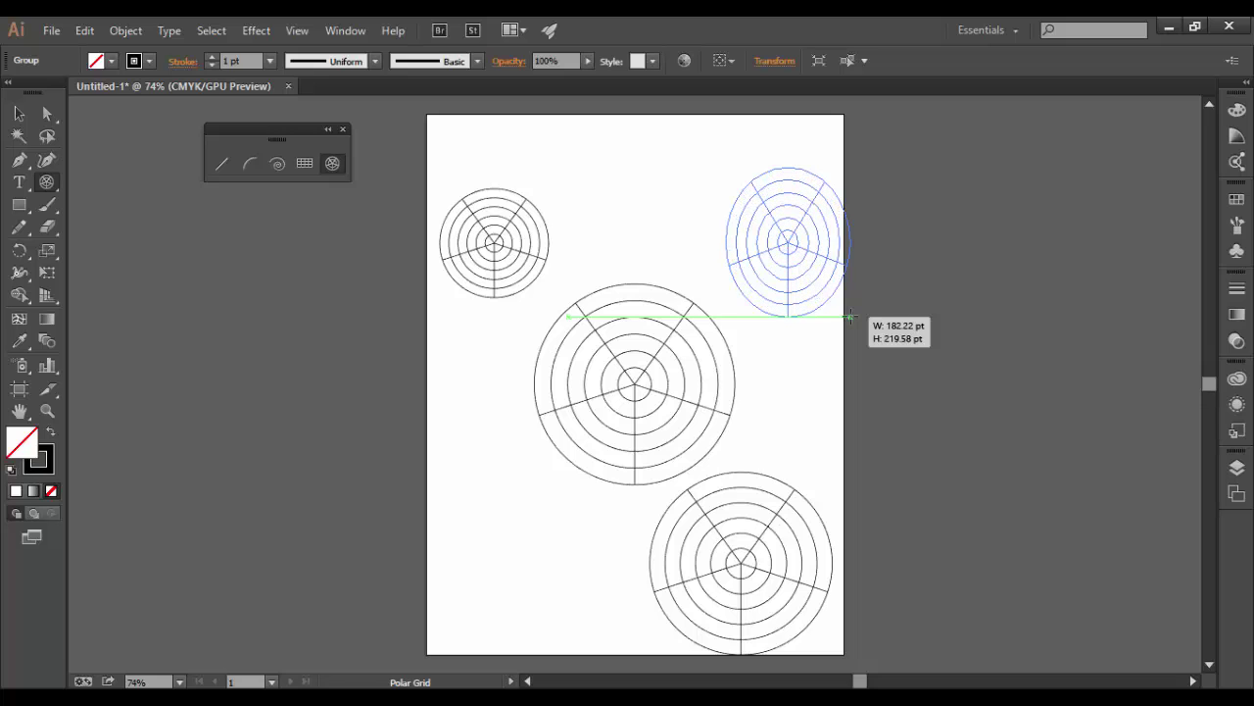
pyautogui.press('Down')
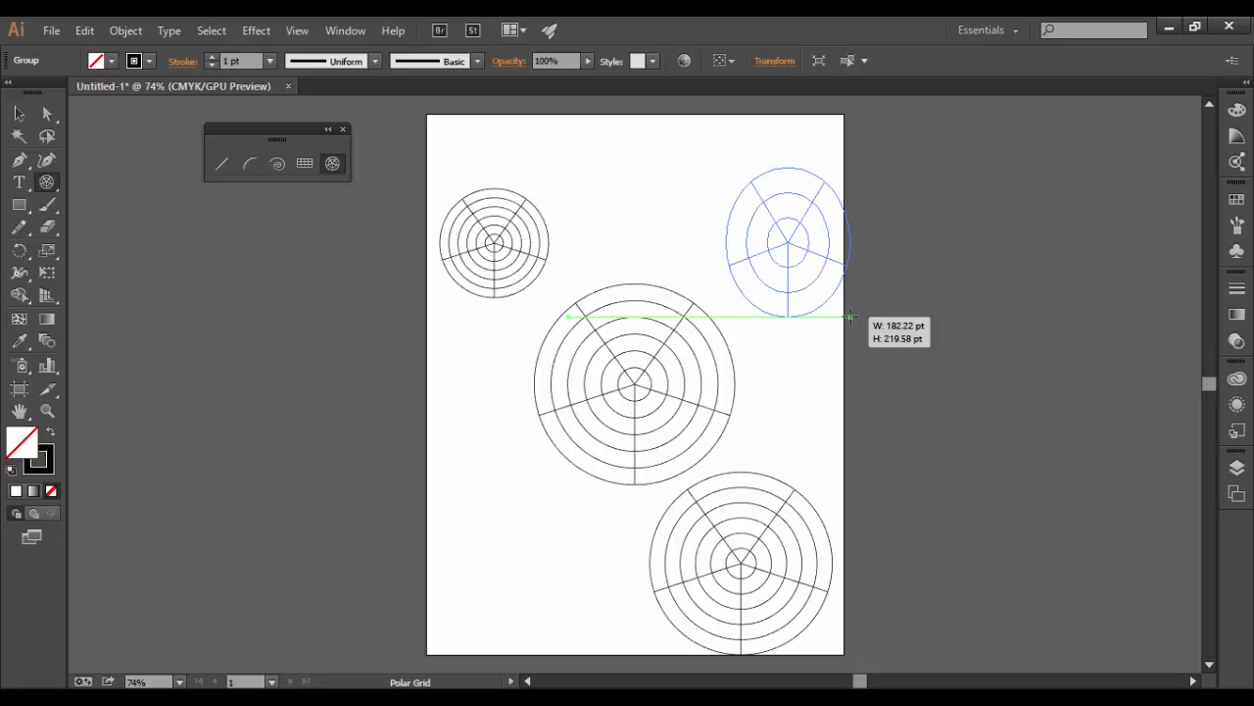
pyautogui.press('Up')
pyautogui.press('Up')
pyautogui.press('Up')
pyautogui.press('Up')
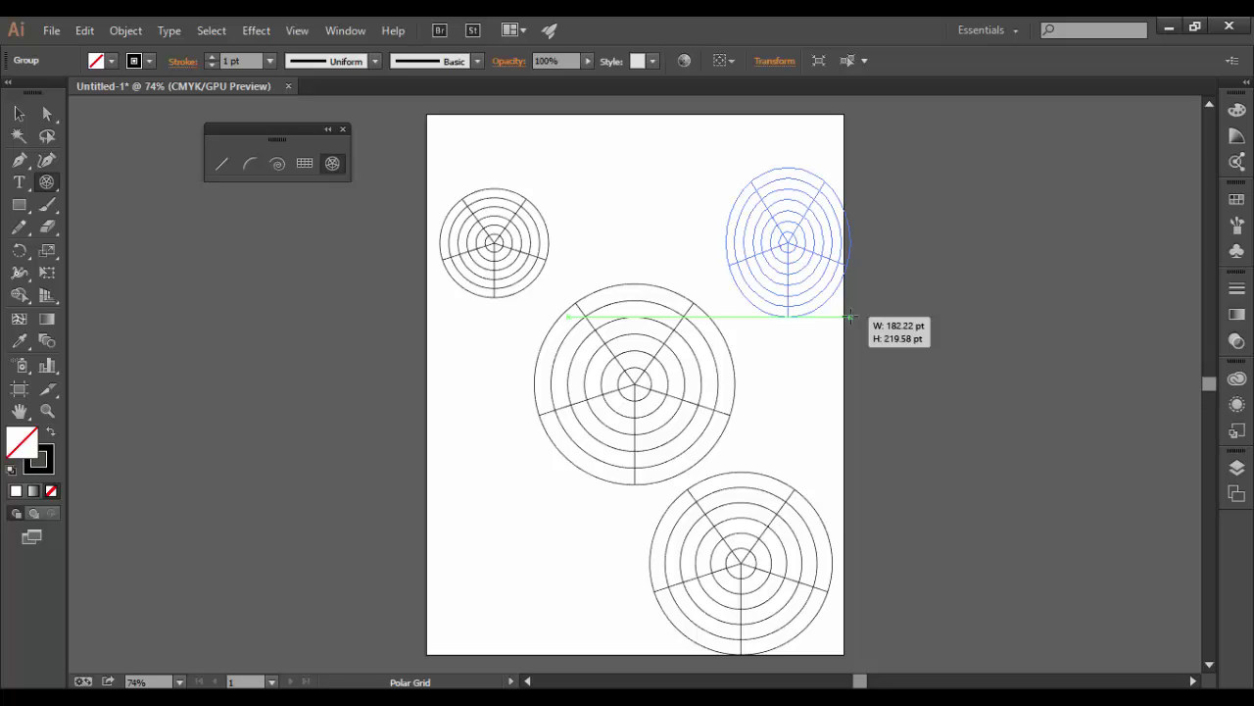
# Remove all radial dividers with Left Arrow, leaving a ring-only grid about 224 × 230 pt.
pyautogui.press('Right')
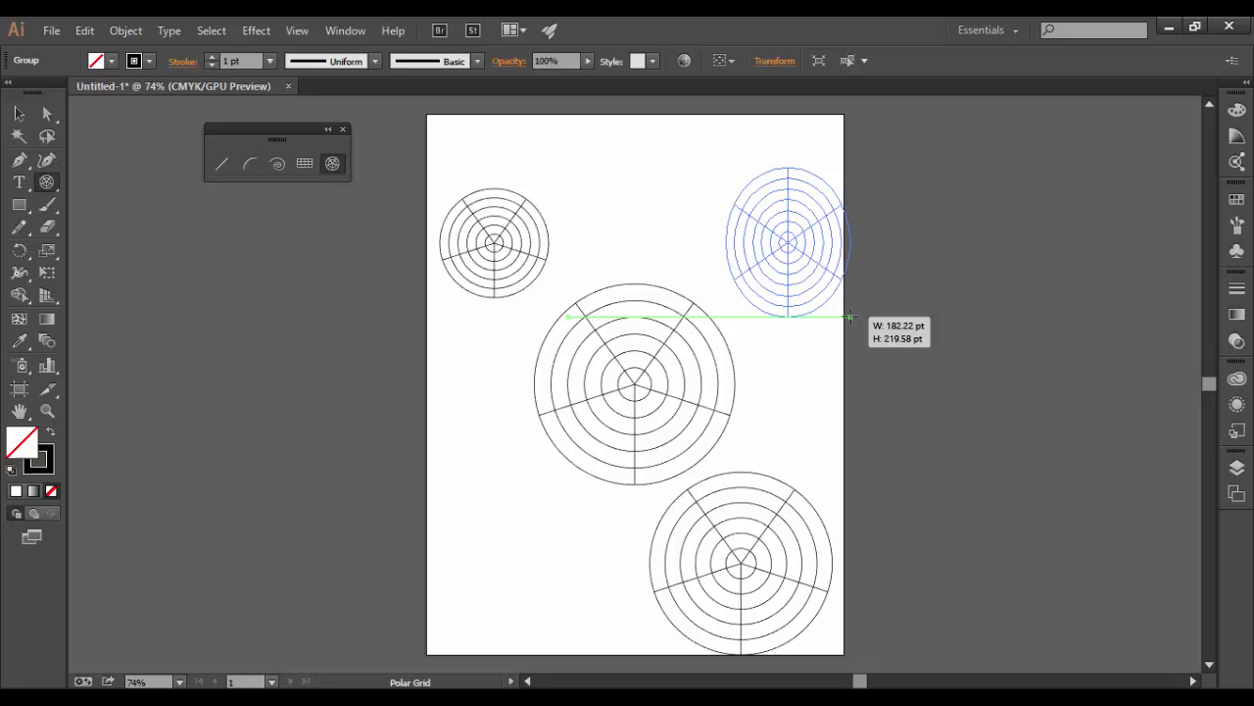
pyautogui.press('Right')
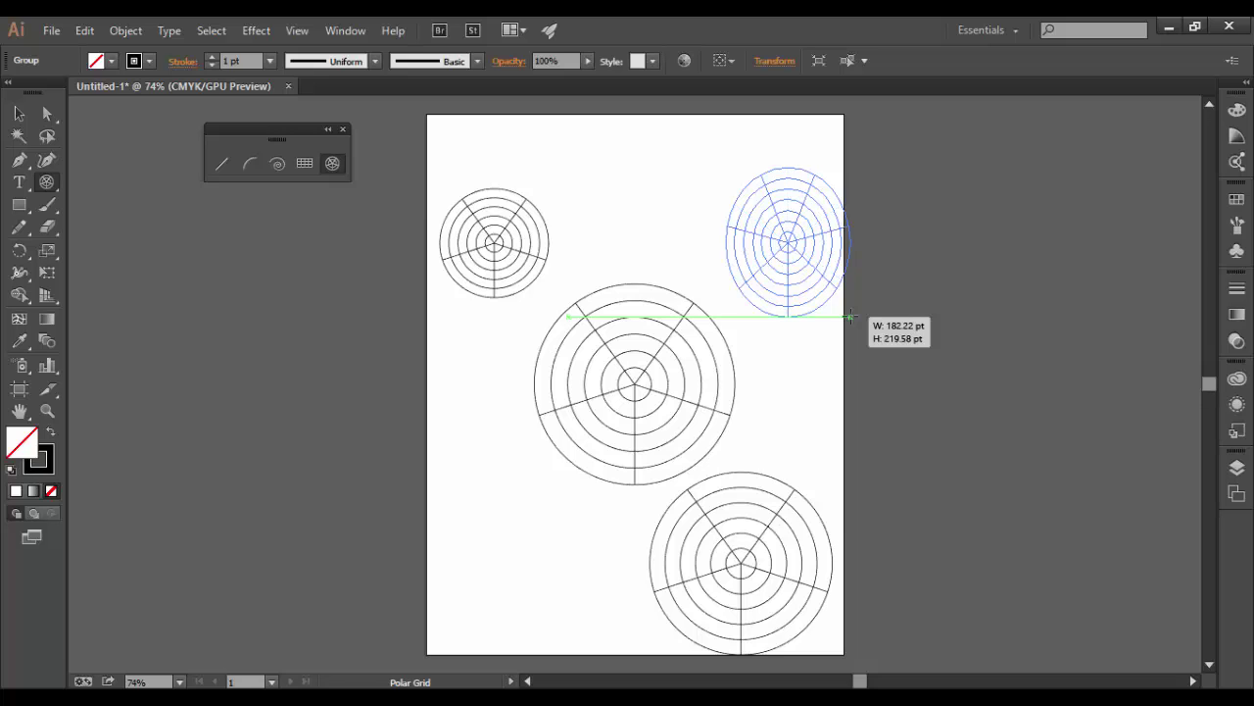
pyautogui.moveTo(851, 316); pyautogui.dragTo(879, 323)
pyautogui.press('Right')
pyautogui.press('Right')
pyautogui.press('Right')
pyautogui.press('Right')
pyautogui.press('Right')
pyautogui.press('Right')
pyautogui.press('Right')
pyautogui.press('Right')
pyautogui.press('Right')
pyautogui.press('Right')
pyautogui.press('Left')
pyautogui.press('Left')
pyautogui.press('Left')
pyautogui.press('Left')
pyautogui.press('Left')
pyautogui.press('Left')
pyautogui.press('Left')
pyautogui.press('Left')
pyautogui.press('Left')
pyautogui.press('Left')
pyautogui.press('Left')
pyautogui.press('Left')
pyautogui.press('Left')
pyautogui.press('Right')
pyautogui.press('Right')
pyautogui.press('Right')
pyautogui.press('Left')
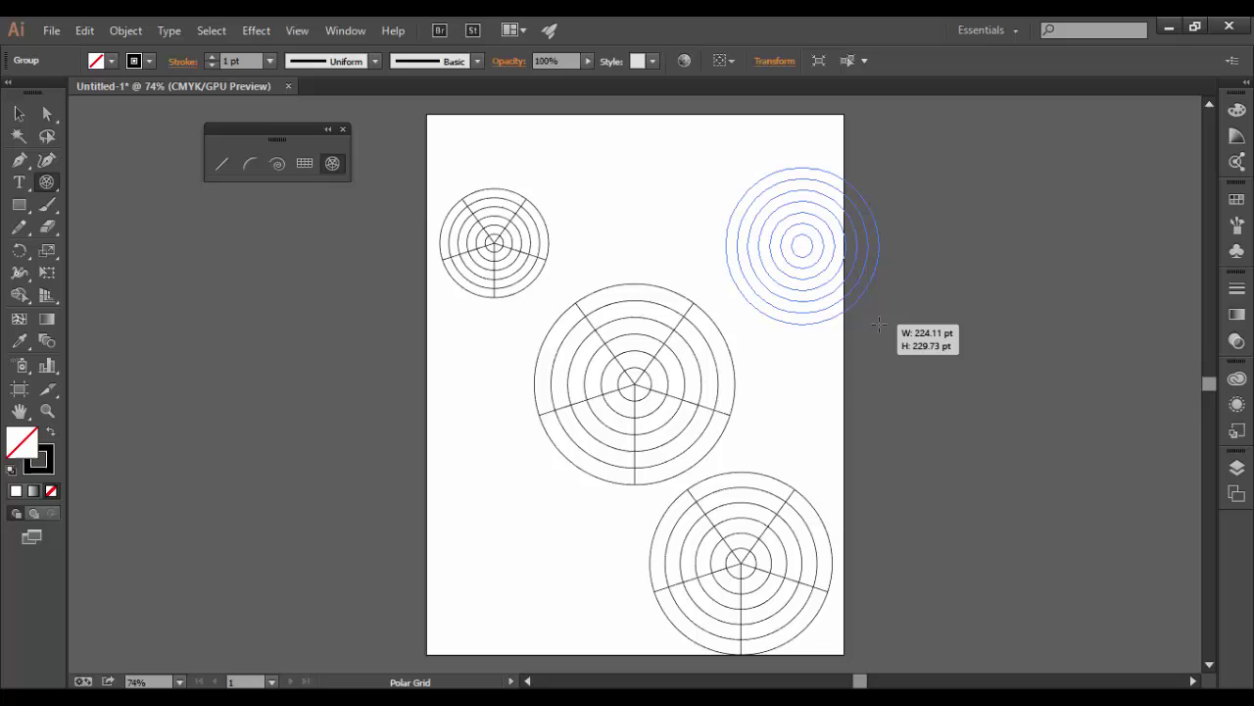
# Finish the ring-only grid as a 293 pt square and nudge the small top-left grid toward the middle.
pyautogui.moveTo(877, 324); pyautogui.dragTo(908, 350)
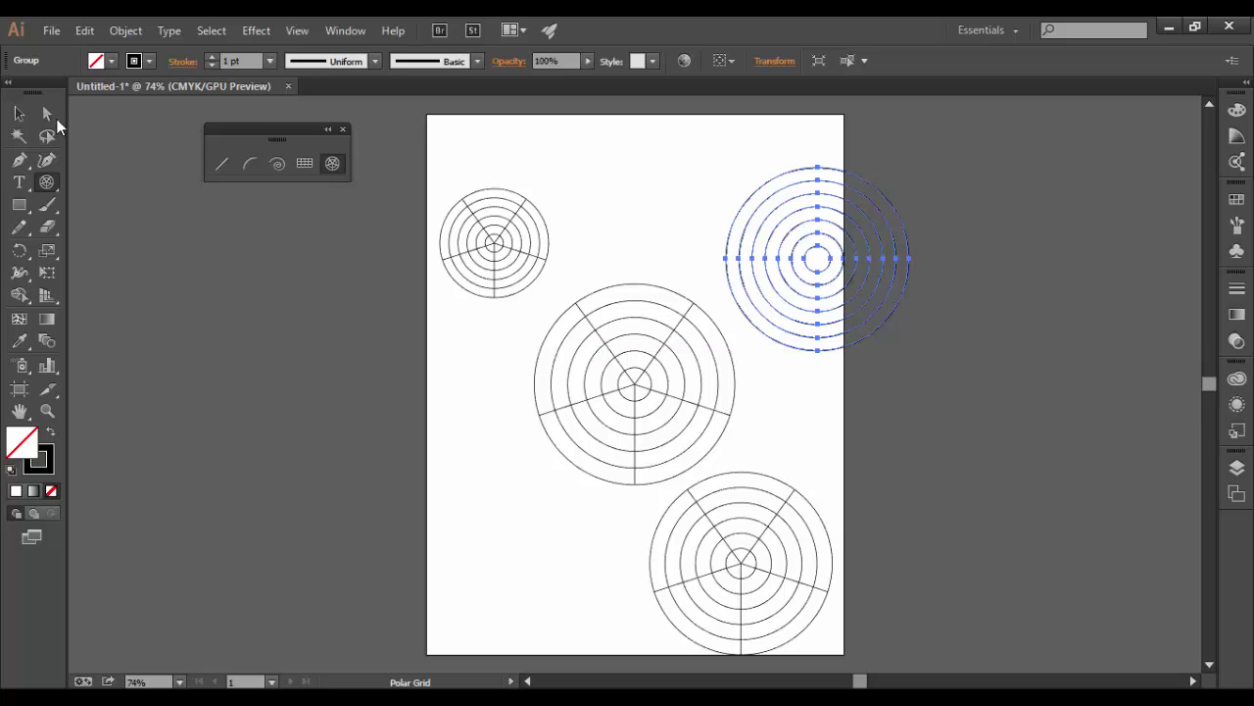
pyautogui.click(19, 113)
pyautogui.moveTo(451, 265); pyautogui.dragTo(495, 488)
# Delete the three spoked grids and move the ring-only grid toward the upper centre.
pyautogui.moveTo(442, 358); pyautogui.dragTo(704, 588)
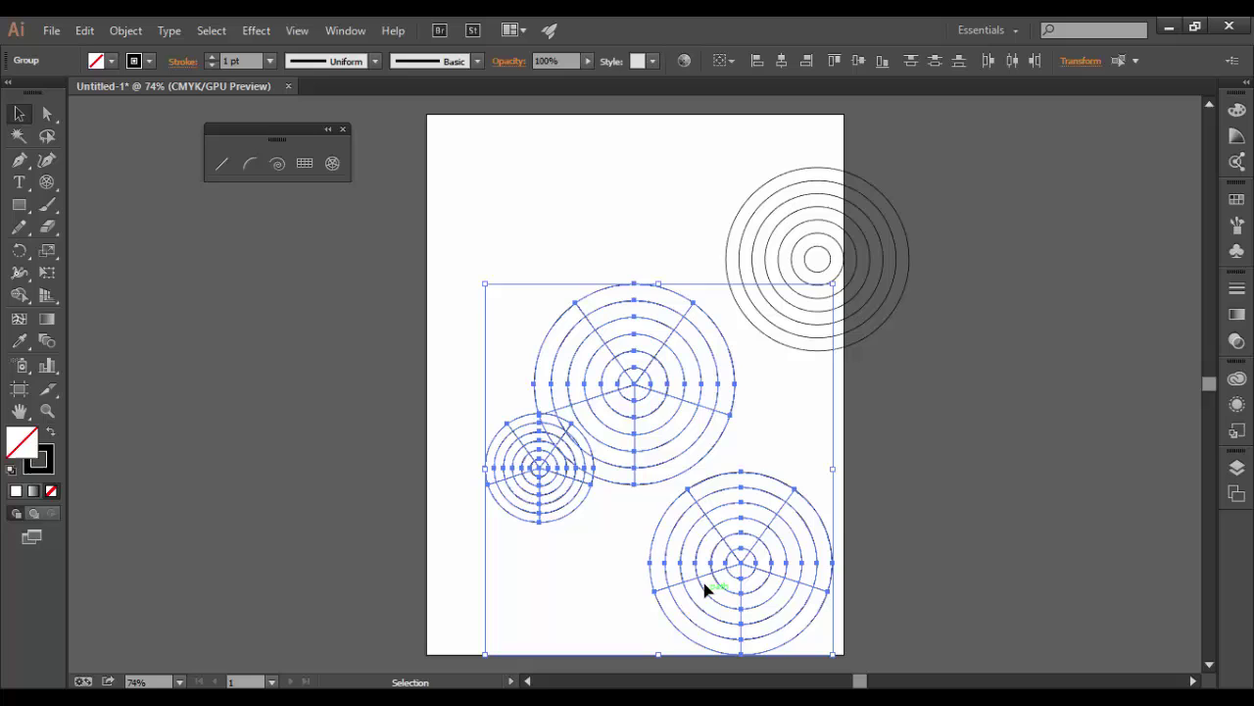
pyautogui.press('Delete')
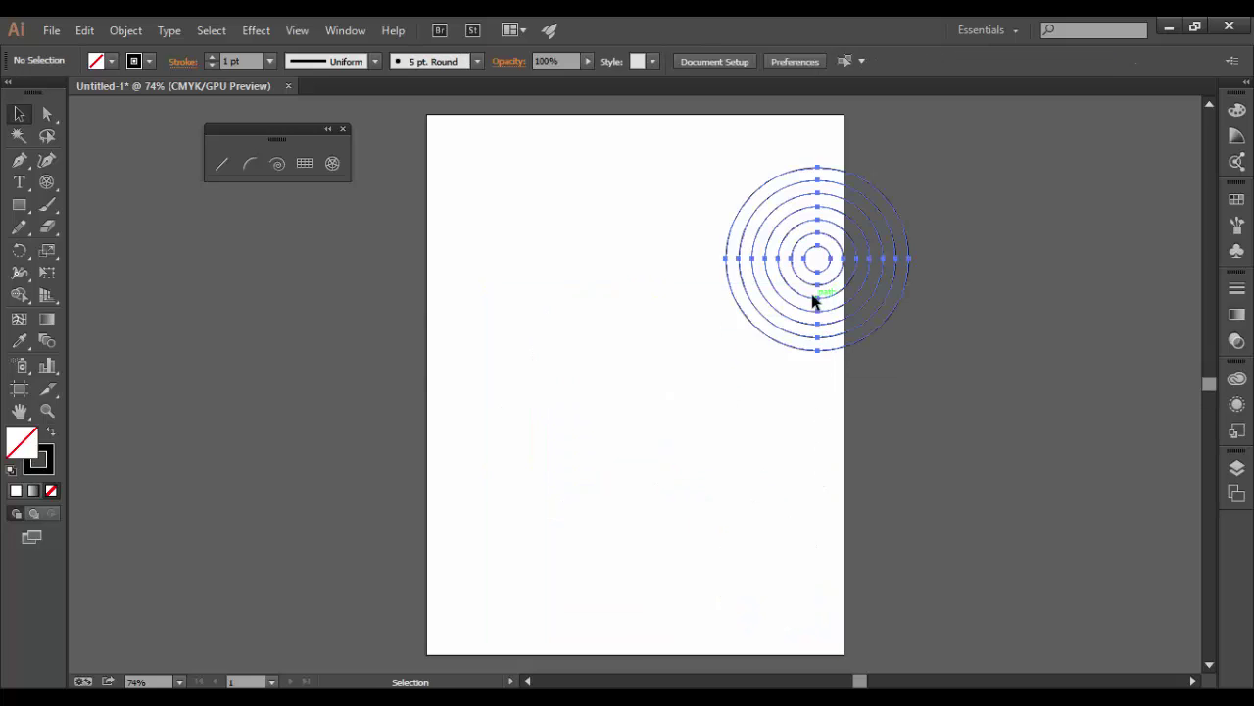
pyautogui.moveTo(812, 300); pyautogui.dragTo(649, 368)
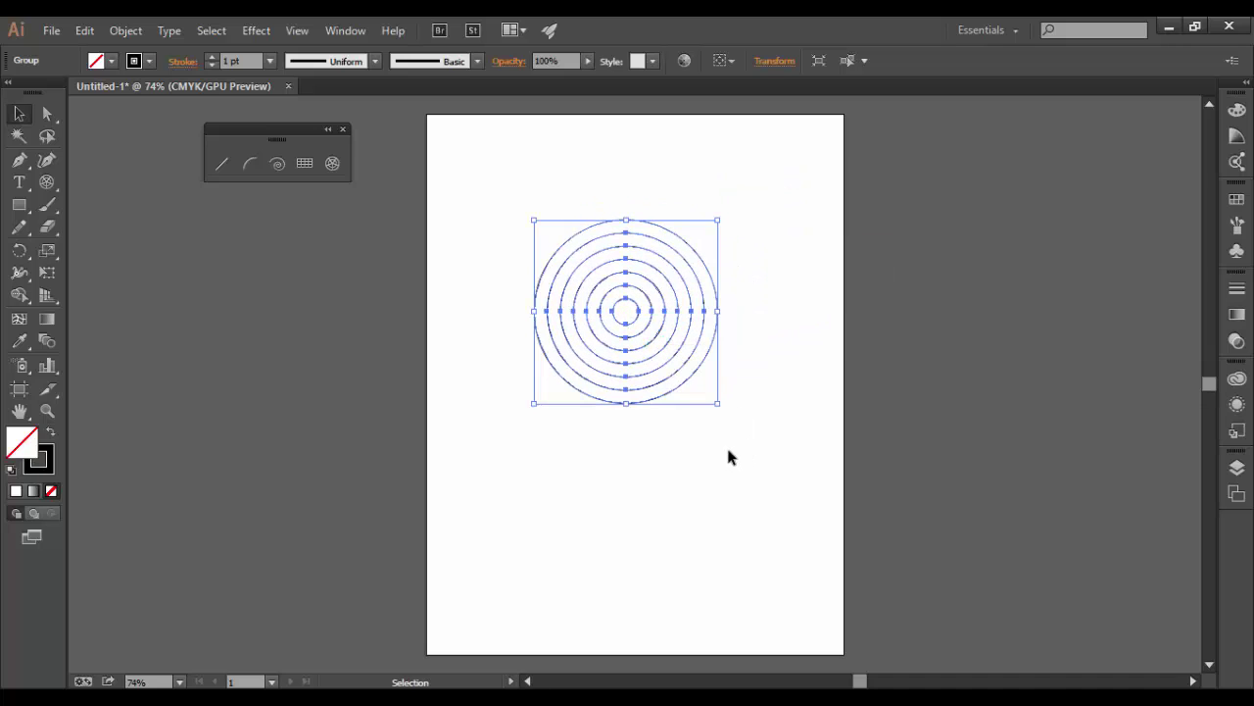
# Deselect the grid and zoom in on the concentric circles.
pyautogui.click(534, 455)
pyautogui.press('z')
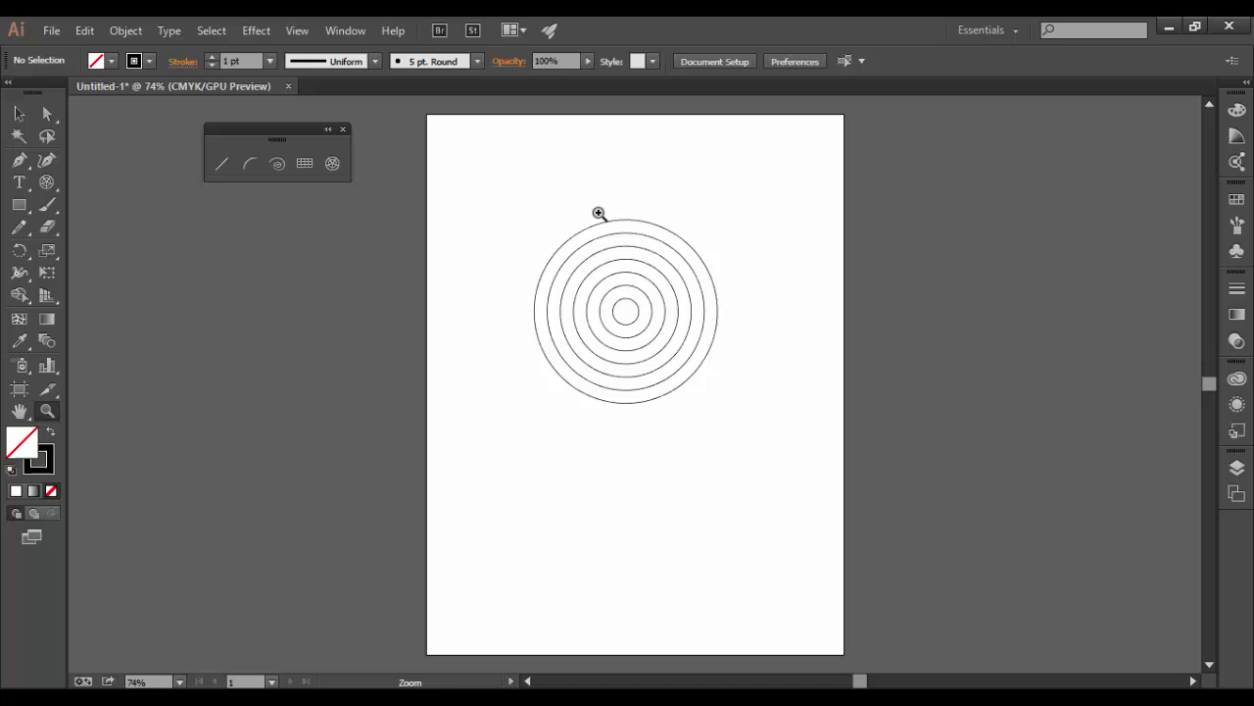
pyautogui.moveTo(641, 249); pyautogui.dragTo(834, 353)
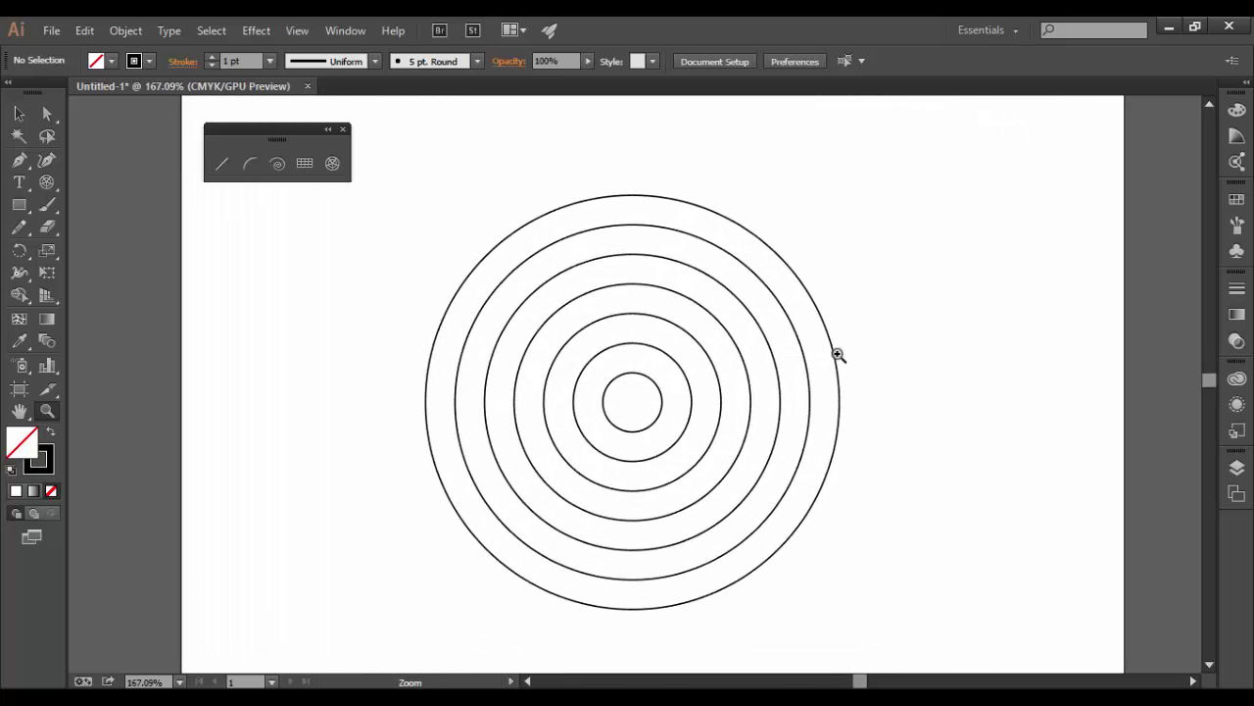
# Tear off the Type tools flyout into a floating panel and reposition it.
pyautogui.click(21, 186)
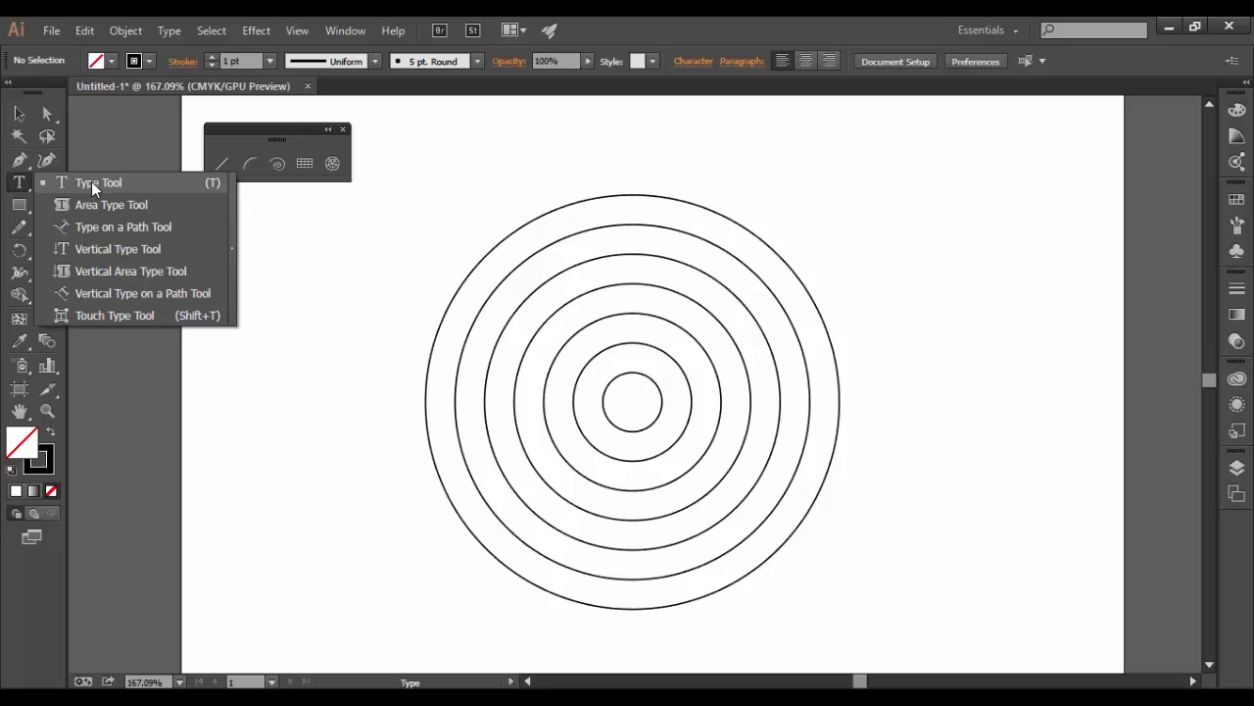
pyautogui.click(233, 235)
pyautogui.moveTo(138, 196); pyautogui.dragTo(210, 216)
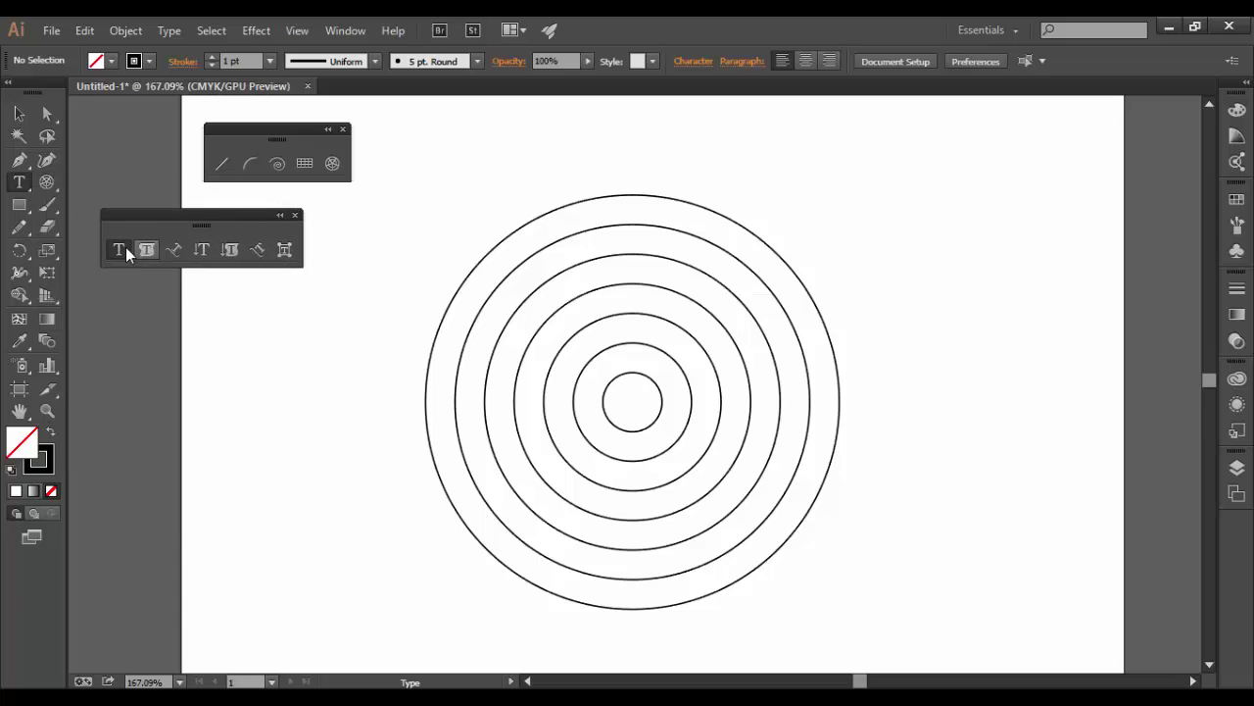
# Type a string of sample letters along the outermost circle with the Type on a Path Tool.
pyautogui.click(177, 250)
pyautogui.click(632, 192)
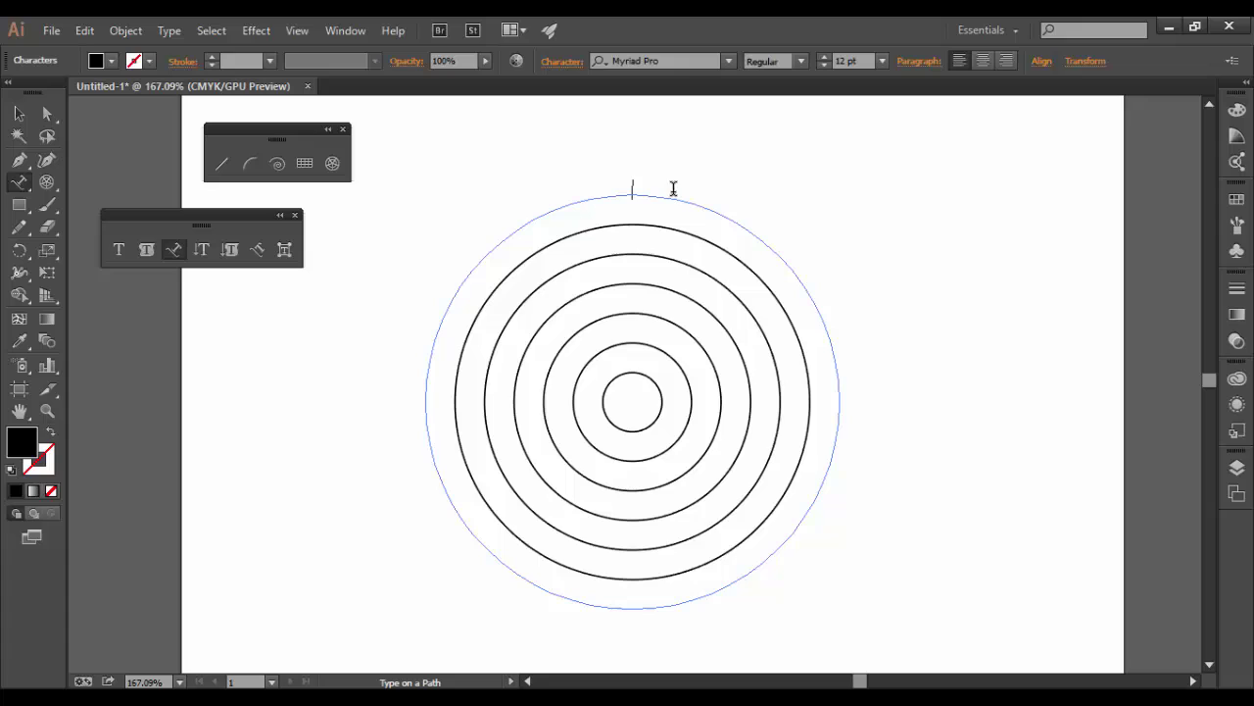
pyautogui.write('kjkldjkfjdklfhdlkfhldhflsdhkldj')
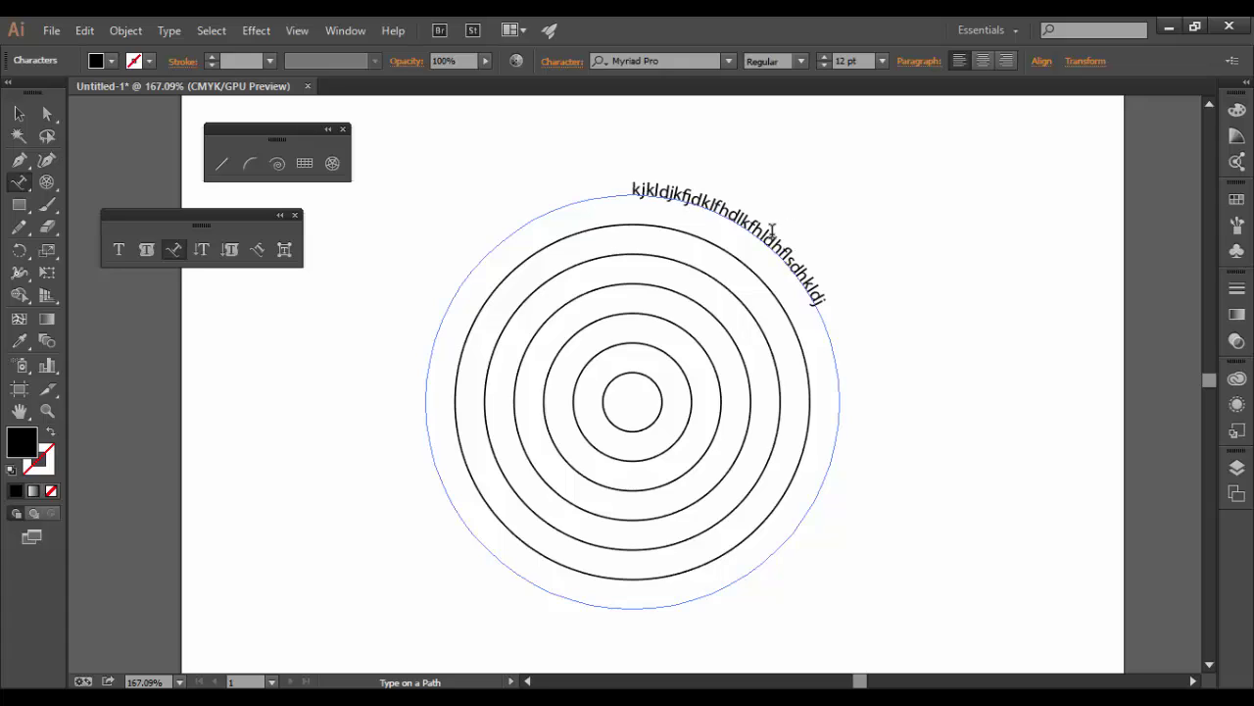
pyautogui.write('fkljdfsdfsdf')
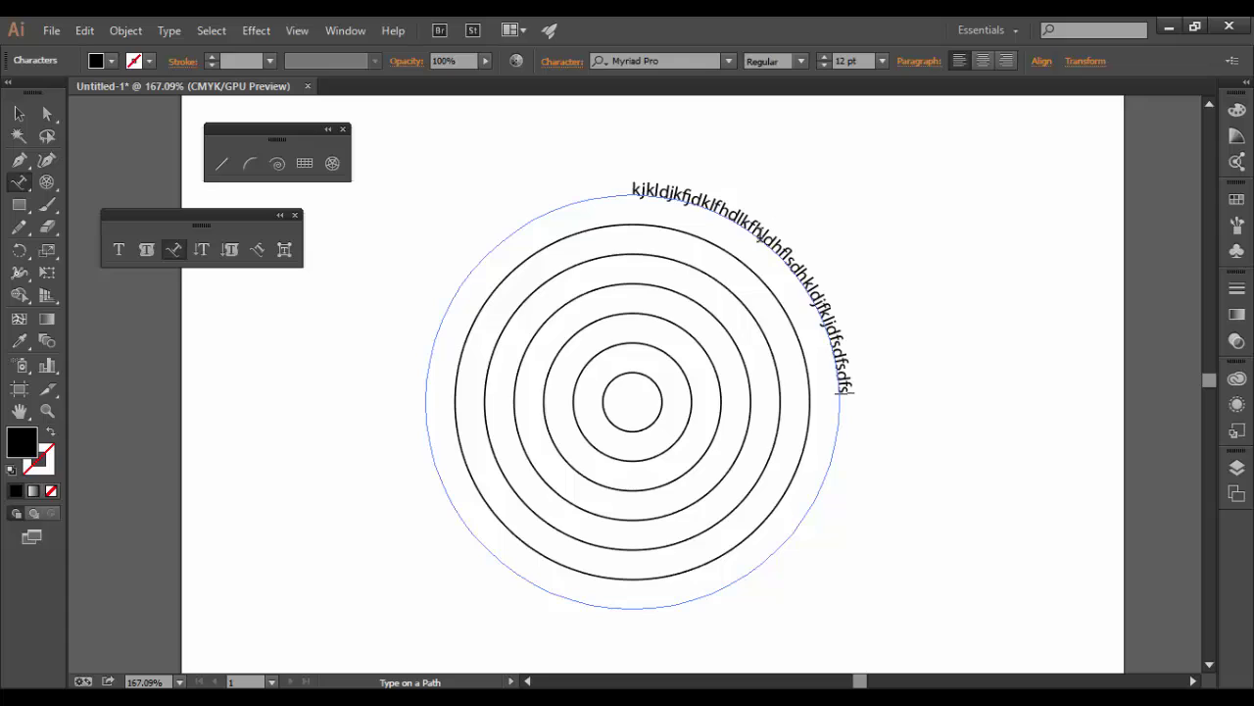
# Select the outer ring's text and set its font size to 21 pt, then 60 pt.
pyautogui.doubleClick(772, 240)
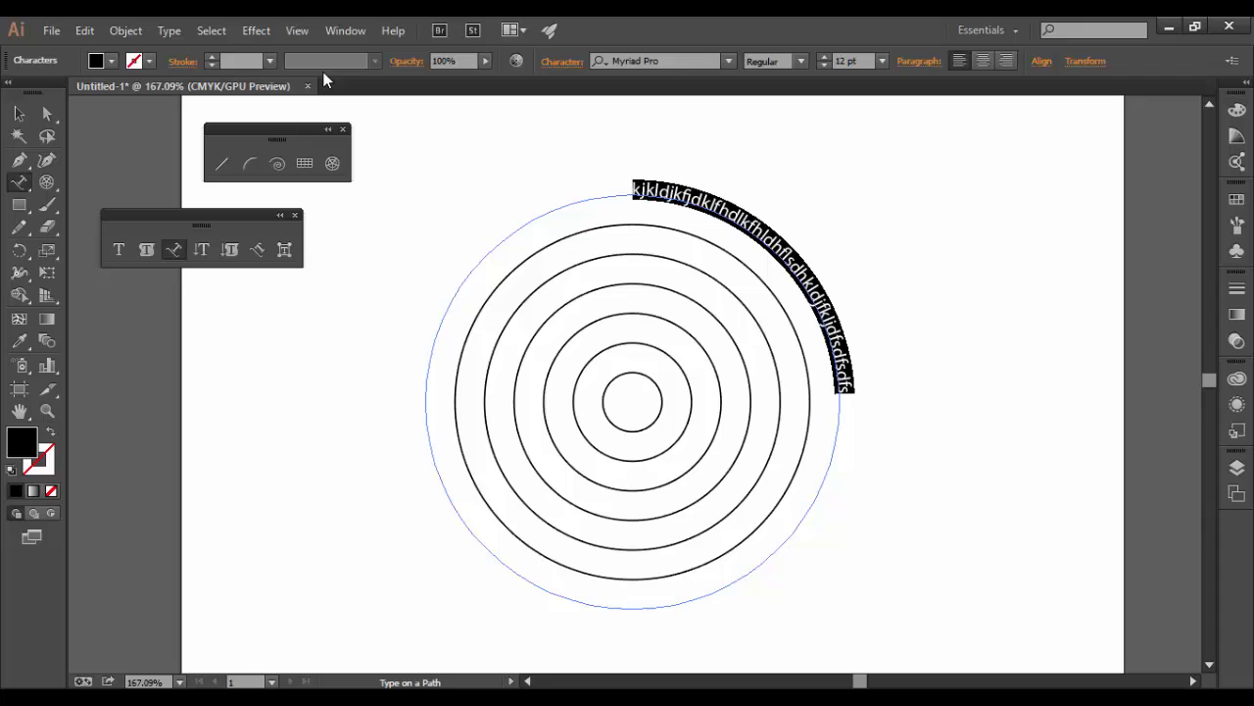
pyautogui.click(880, 61)
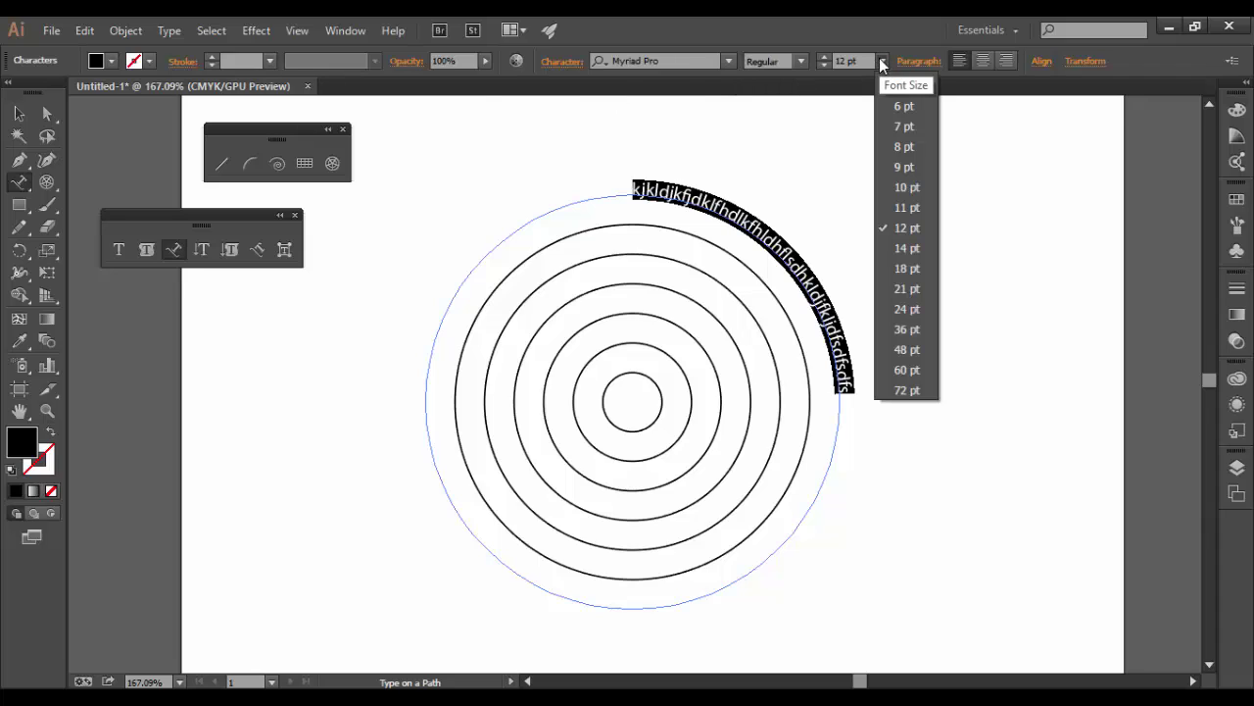
pyautogui.click(907, 294)
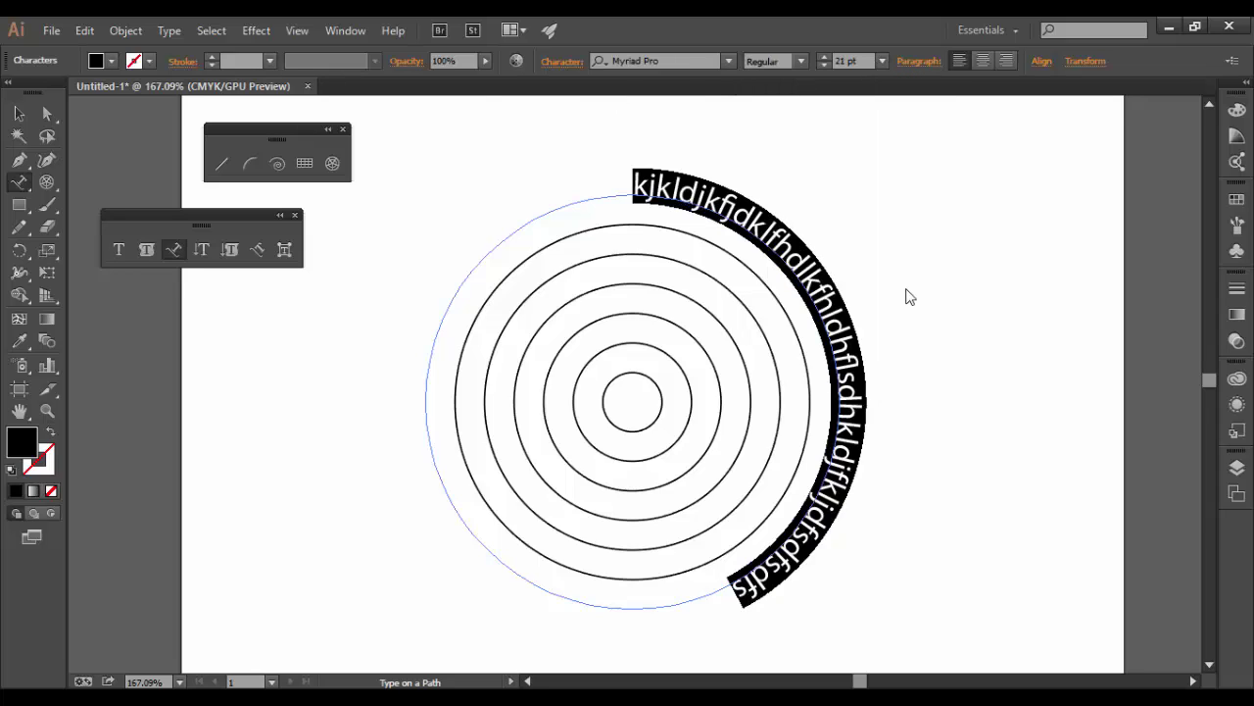
pyautogui.click(882, 61)
pyautogui.click(907, 369)
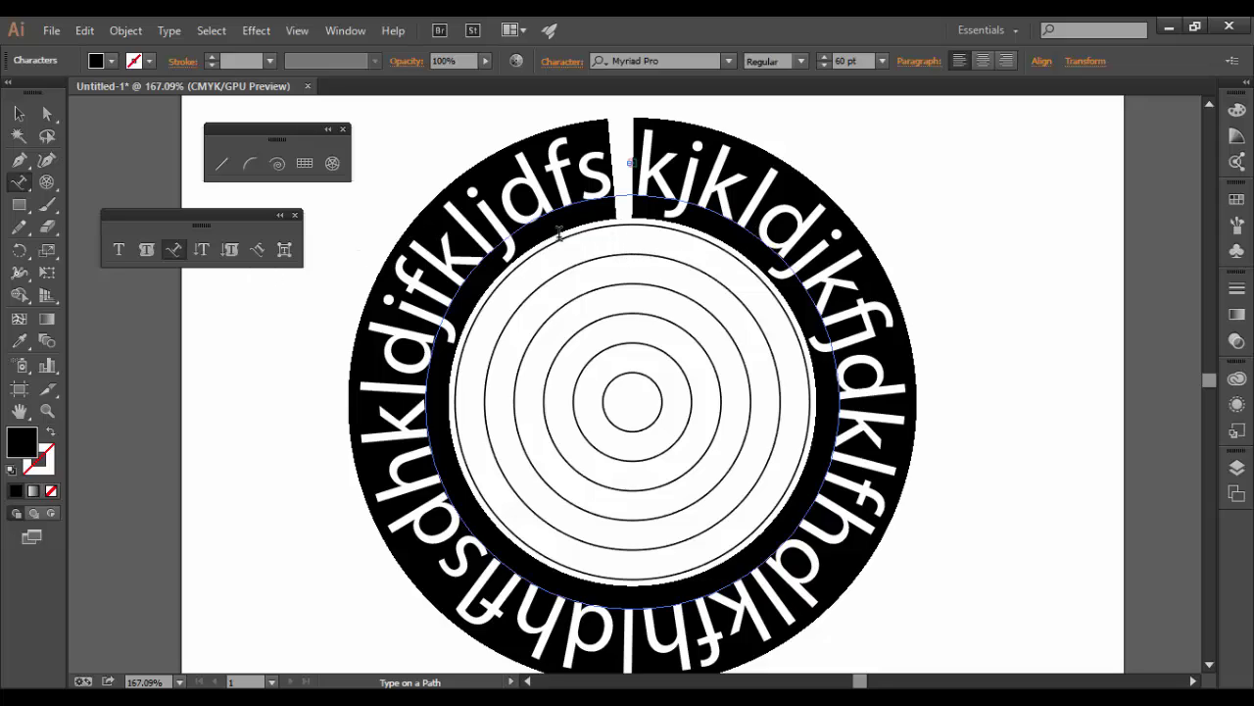
# Exit the outer text and type sample letters starting 'jkdjf' along the next inner circle.
pyautogui.press('Escape')
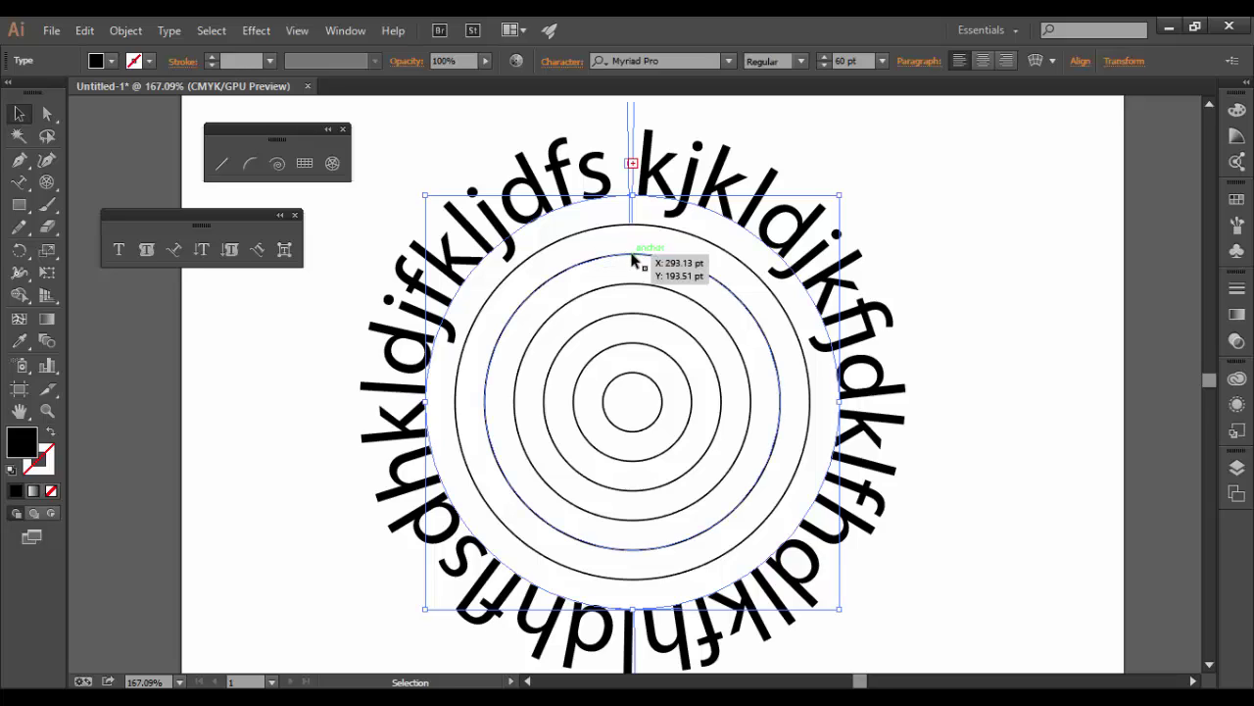
pyautogui.click(173, 249)
pyautogui.click(638, 253)
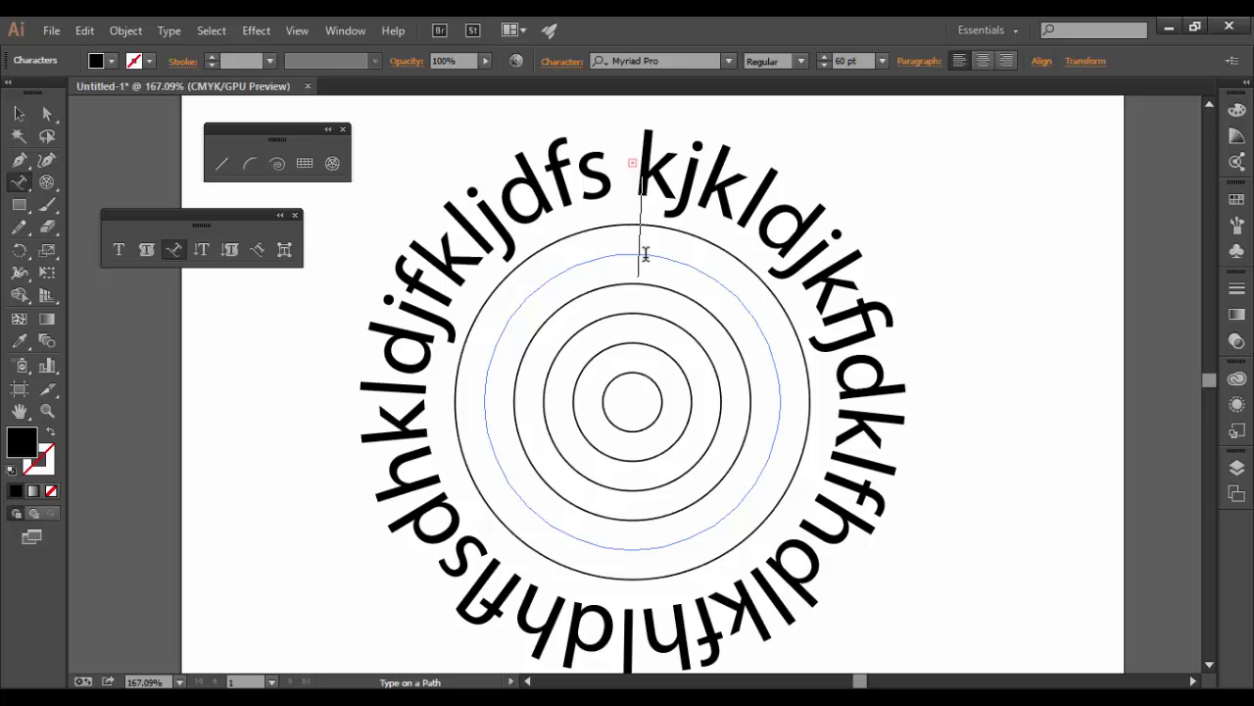
pyautogui.write('jkdjf')
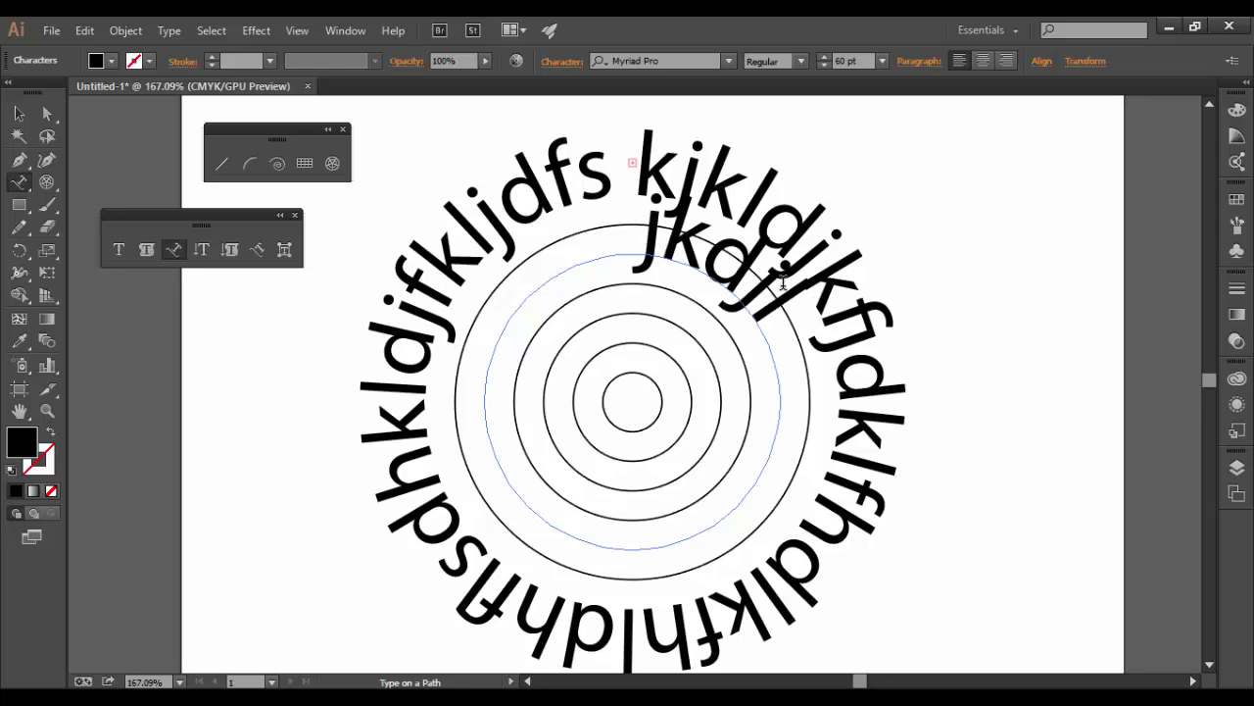
pyautogui.write('kjdkfhdkfhdkfjkldjkkj')
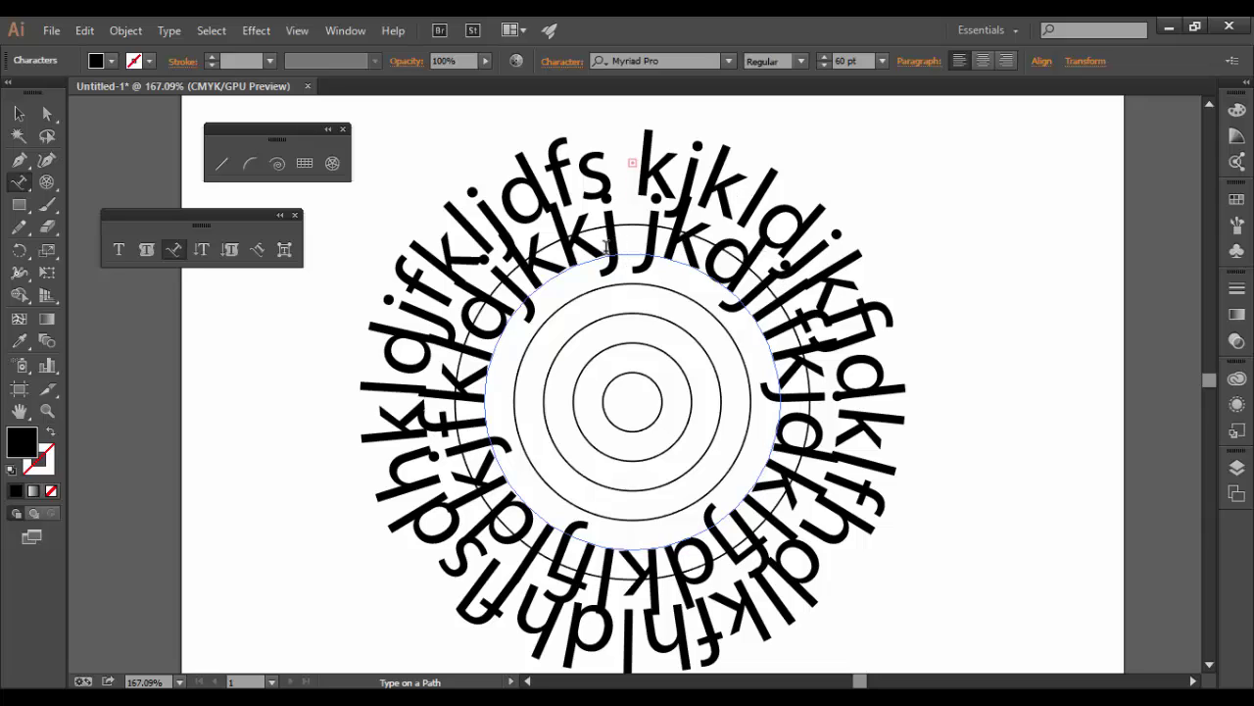
# Select all the inner ring text and size it to 24 pt, then 48 pt.
pyautogui.hotkey('ctrl', 'a')
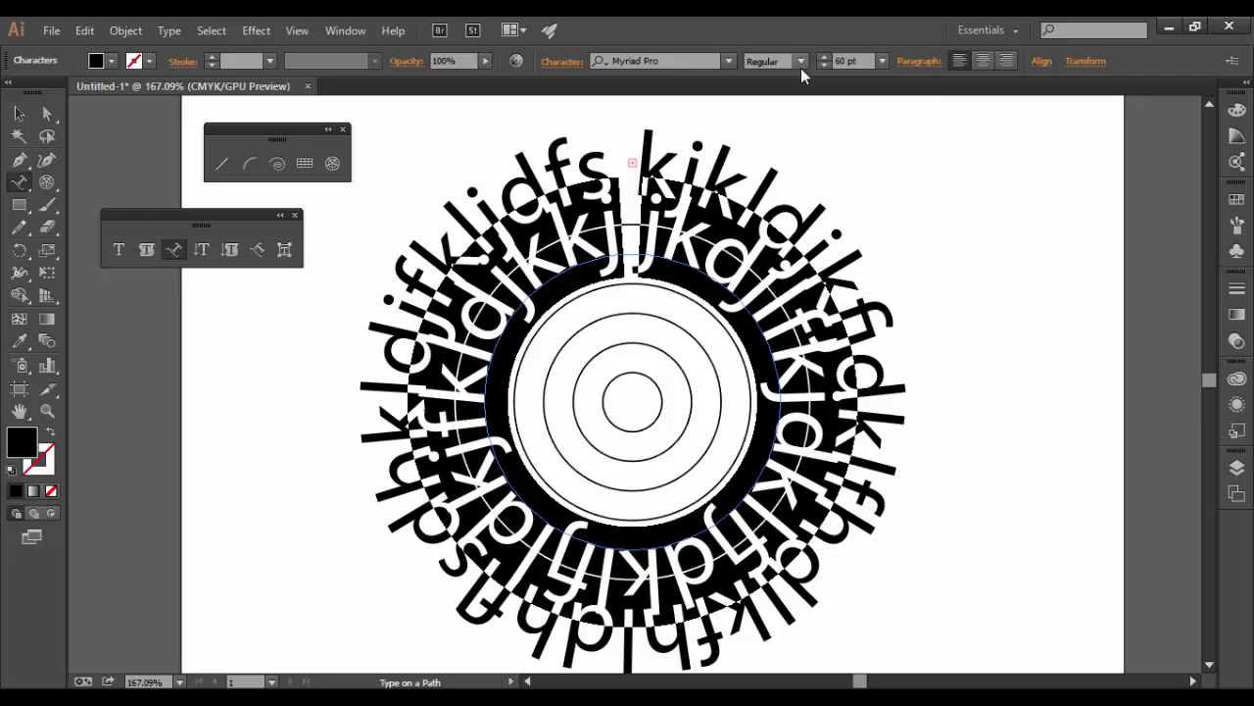
pyautogui.click(883, 62)
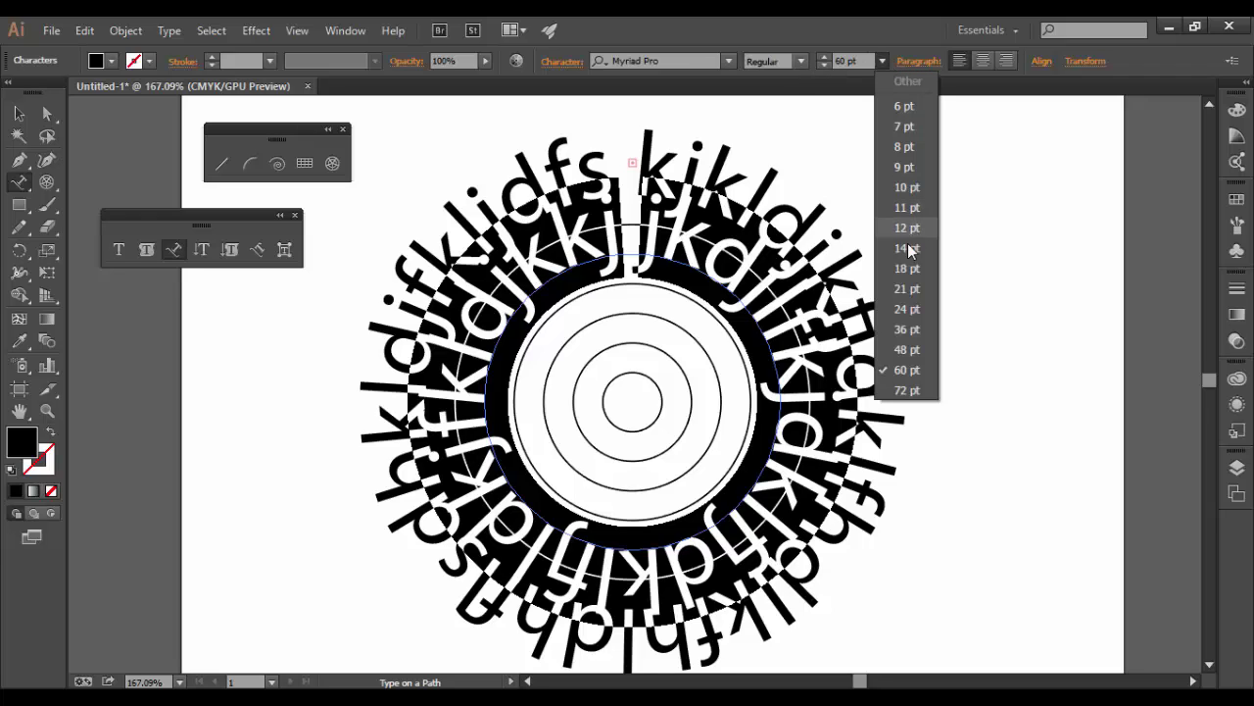
pyautogui.click(905, 309)
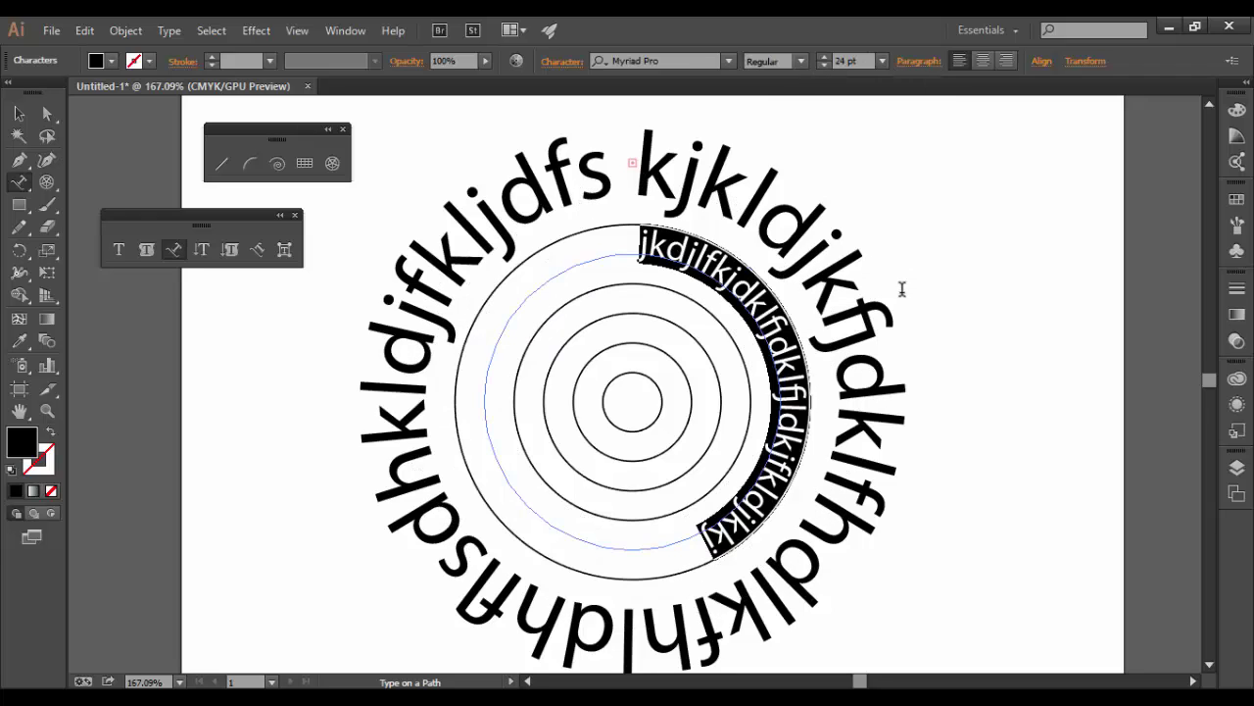
pyautogui.click(886, 67)
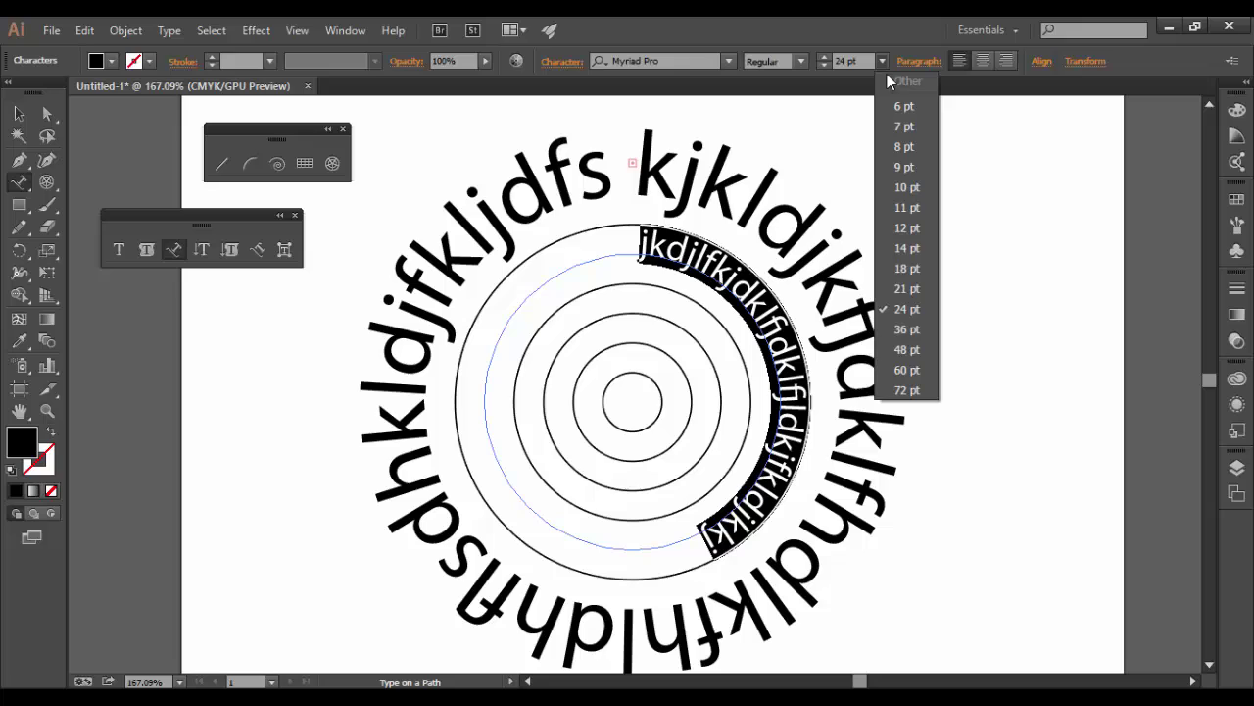
pyautogui.click(905, 350)
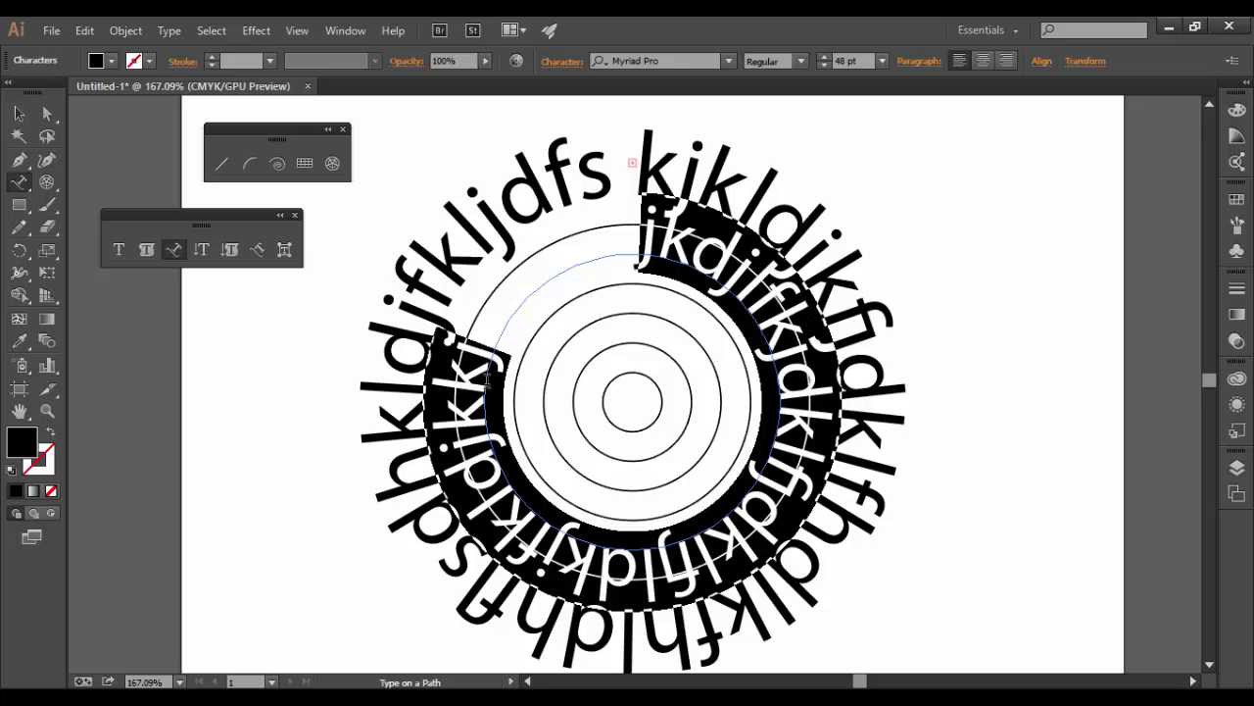
pyautogui.click(489, 379)
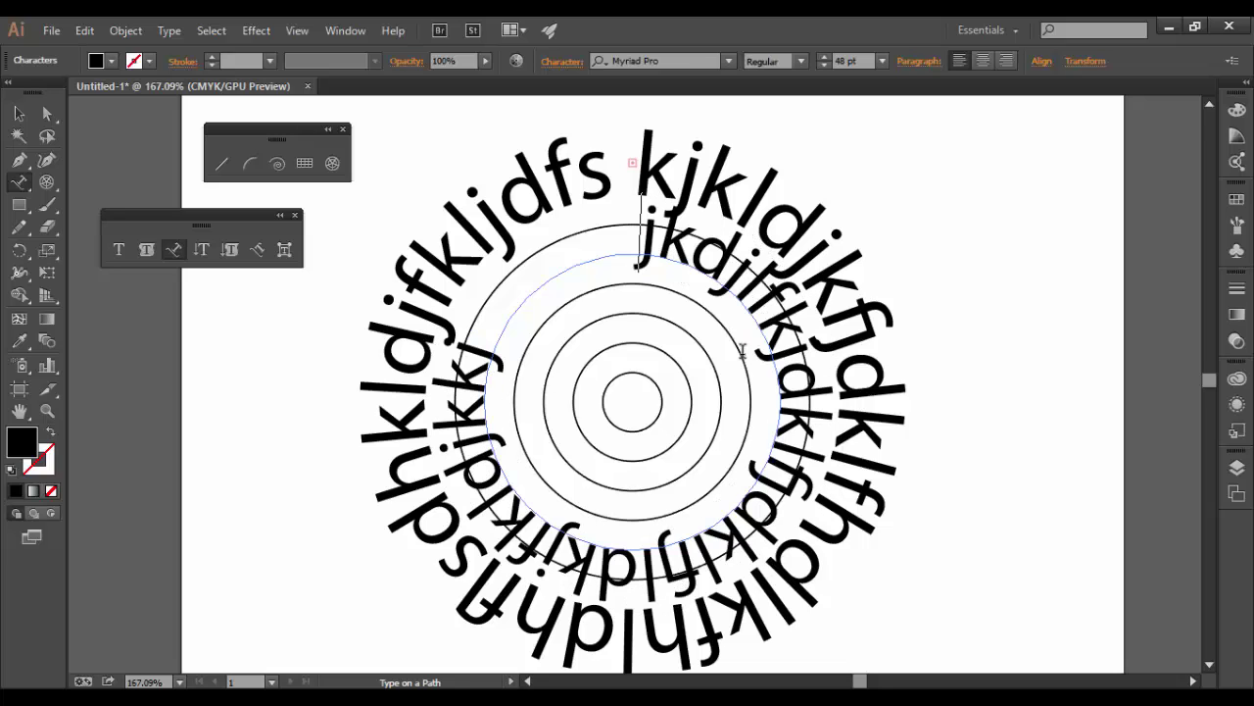
# Type more letters into the inner ring text, then select it all and set it to 36 pt.
pyautogui.write('djkkjjjj')
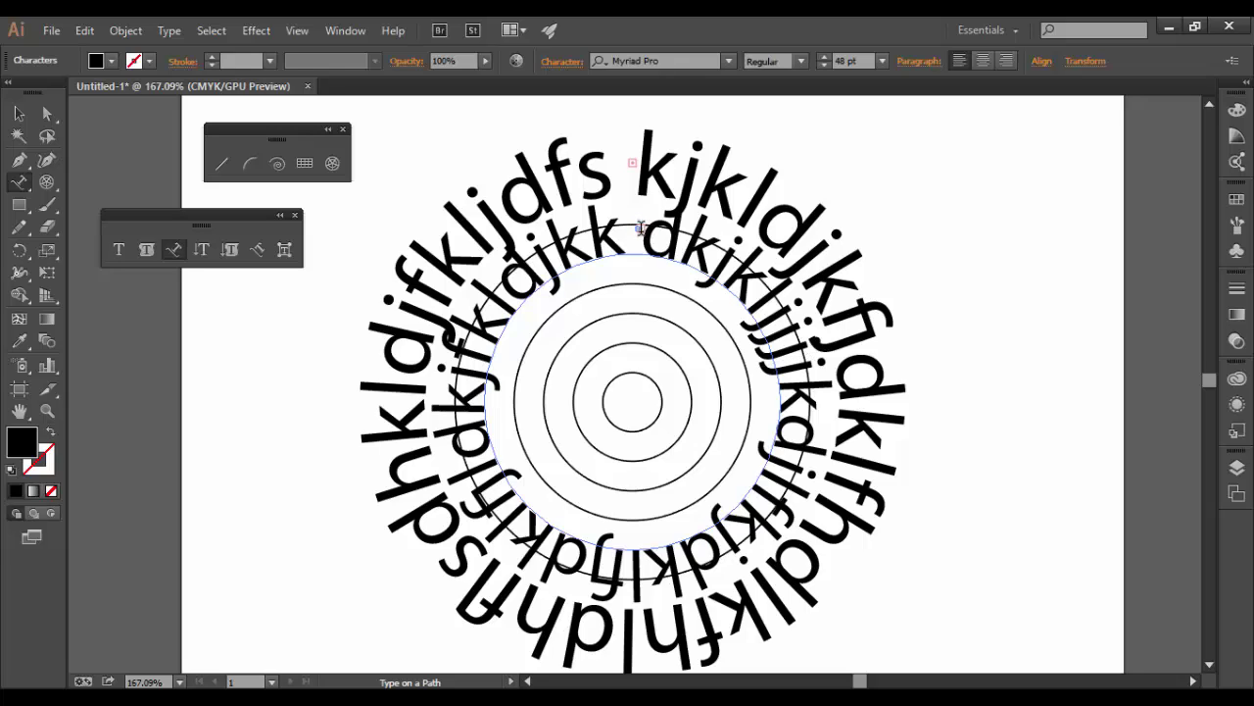
pyautogui.write('dfdfddfddfdfdjkfdjlkfdkl')
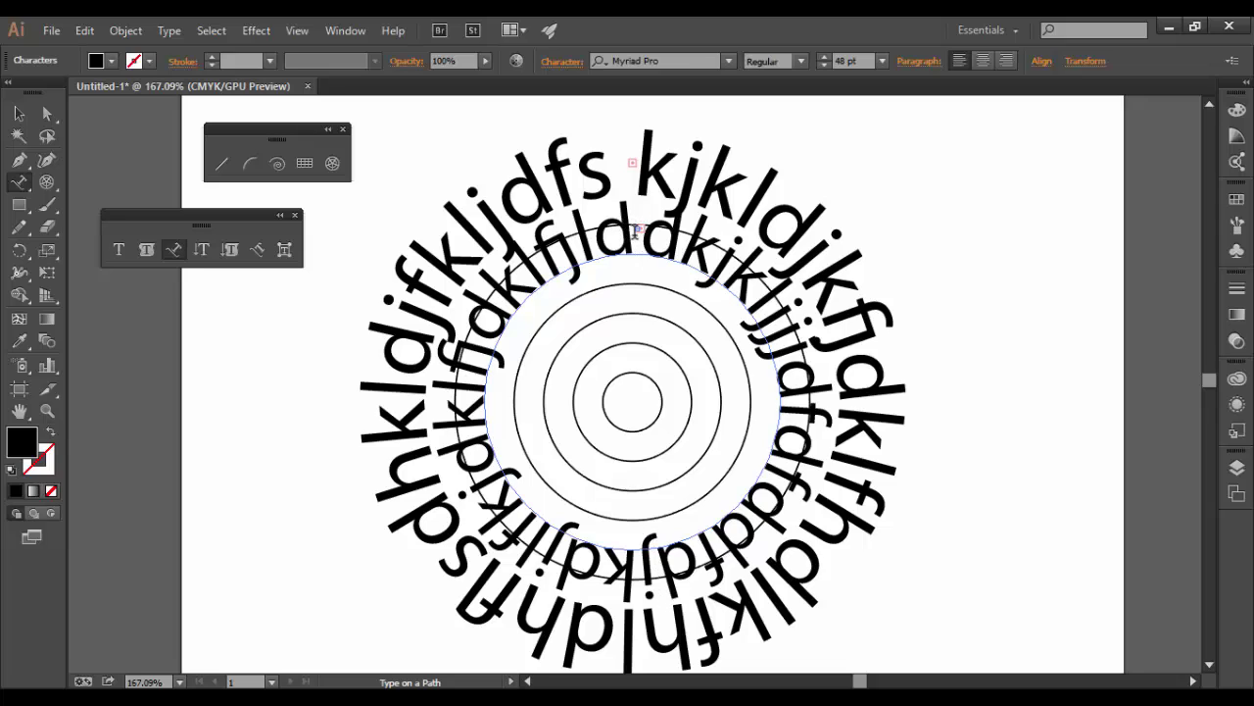
pyautogui.tripleClick(620, 231)
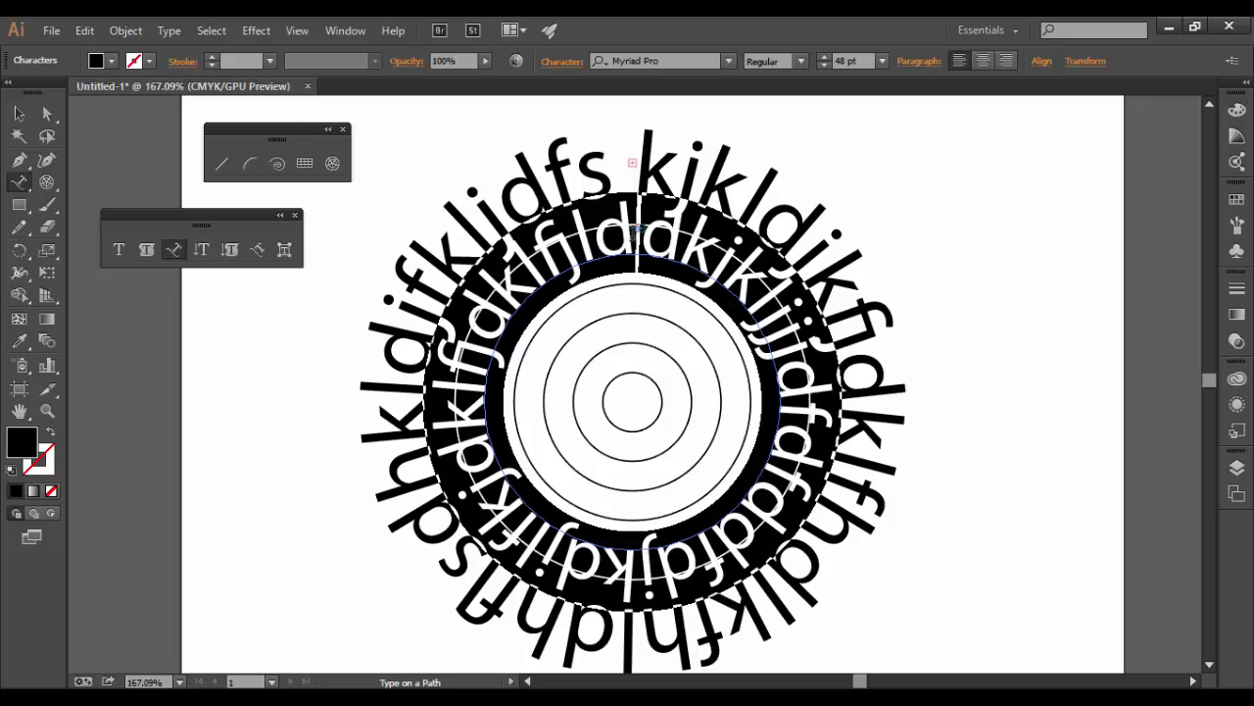
pyautogui.click(882, 61)
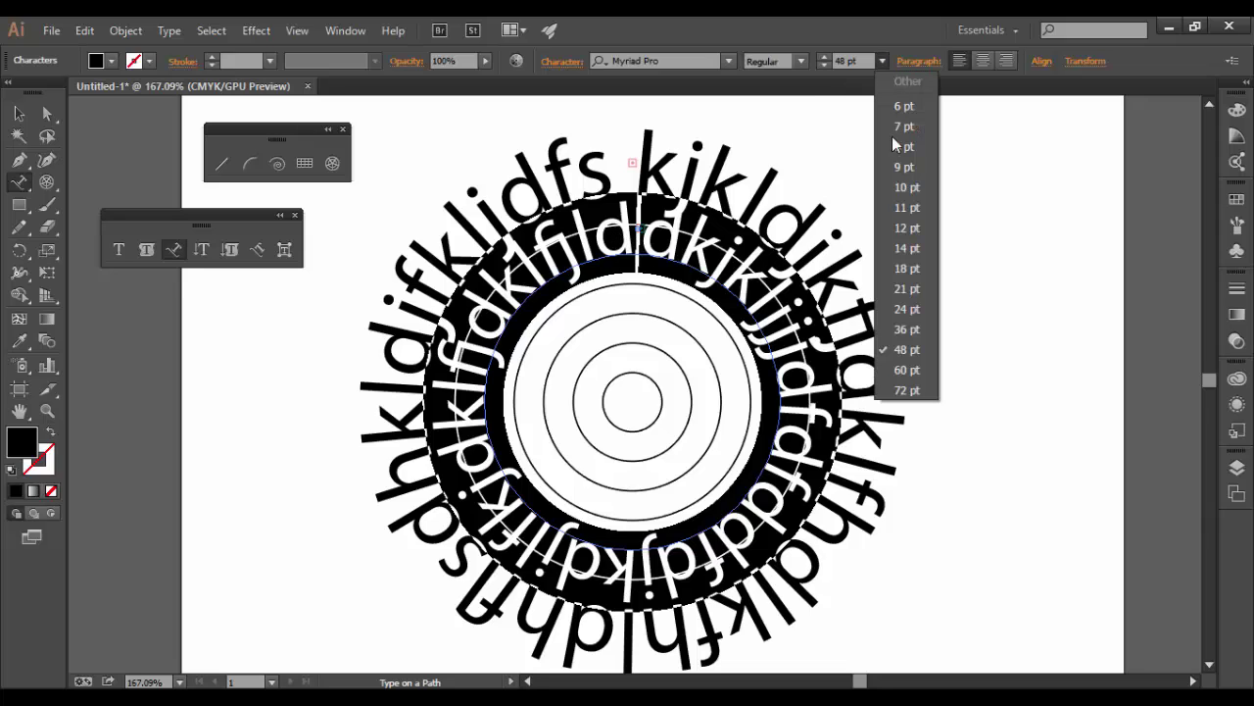
pyautogui.click(903, 333)
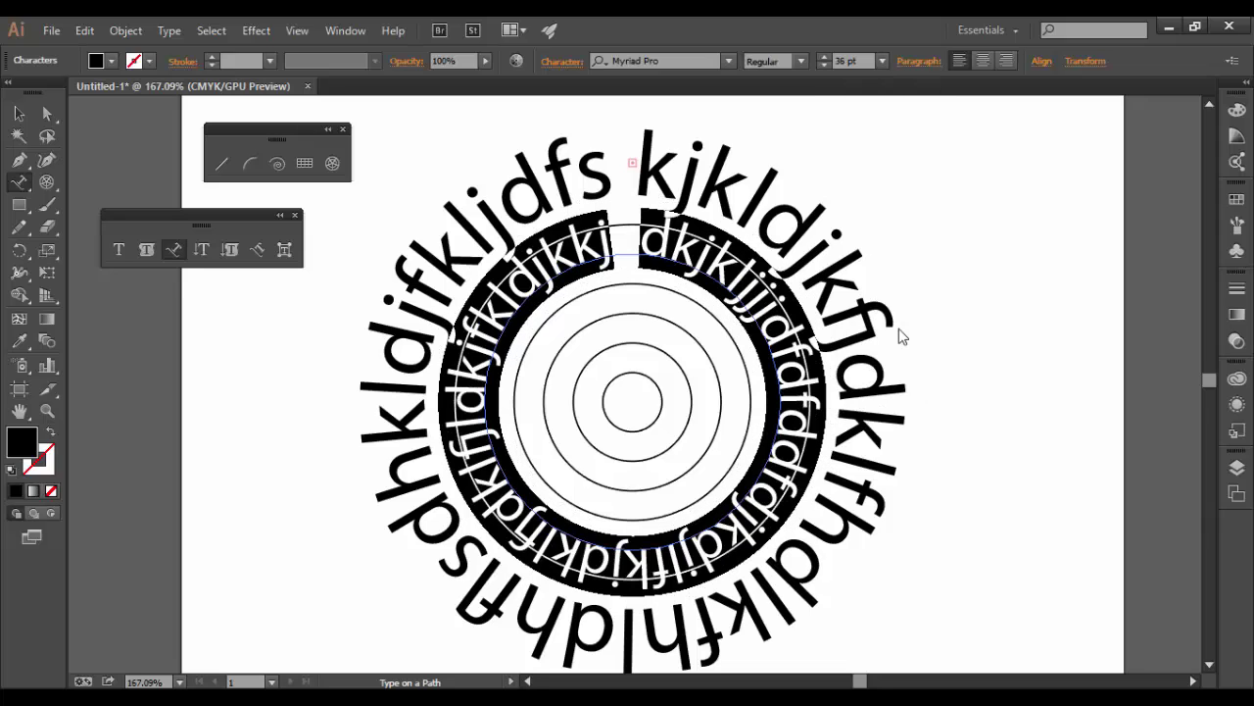
pyautogui.click(615, 242)
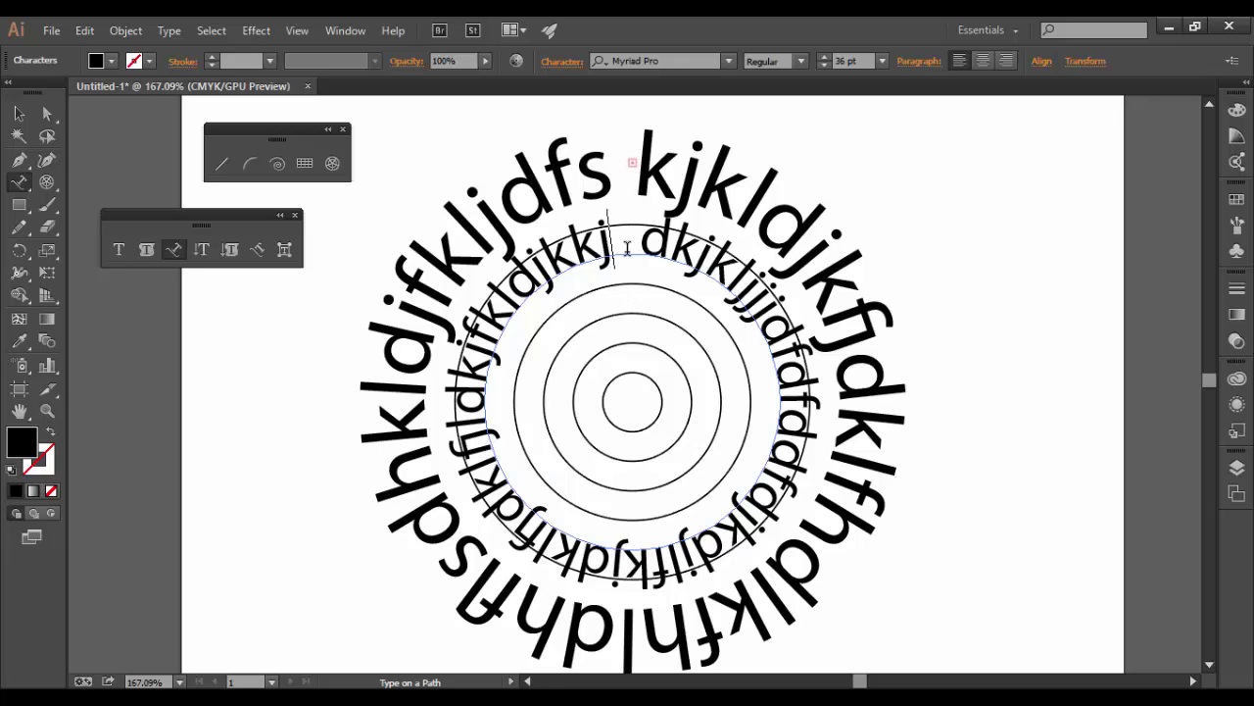
# Stop editing the inner ring text and select the mid ring path text object.
pyautogui.hotkey('ctrl', 'shift', 'a')
pyautogui.click(18, 114)
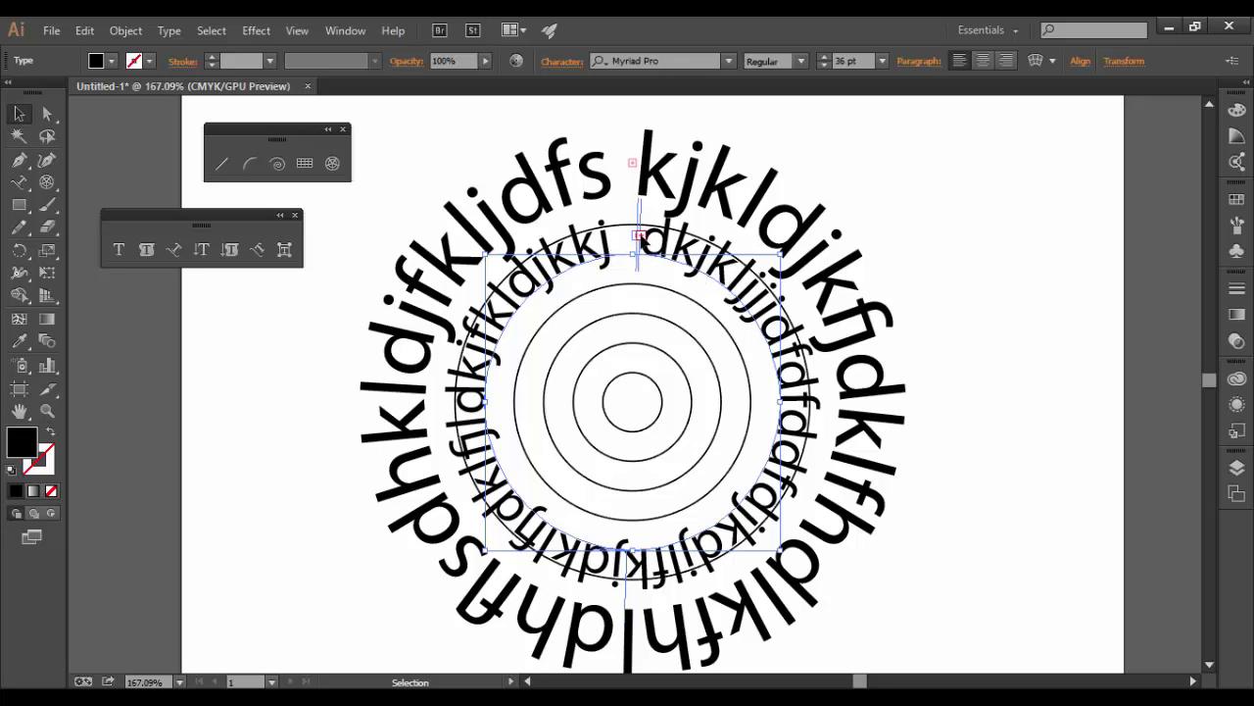
pyautogui.press('t')
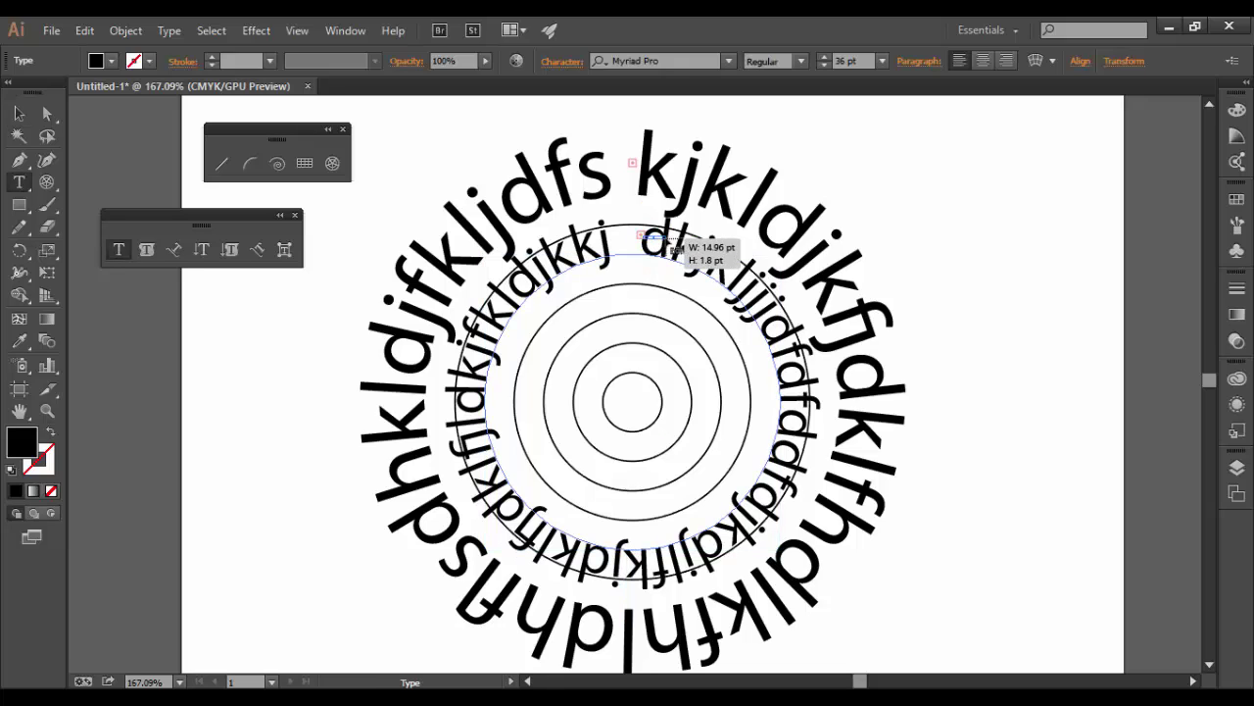
pyautogui.press('v')
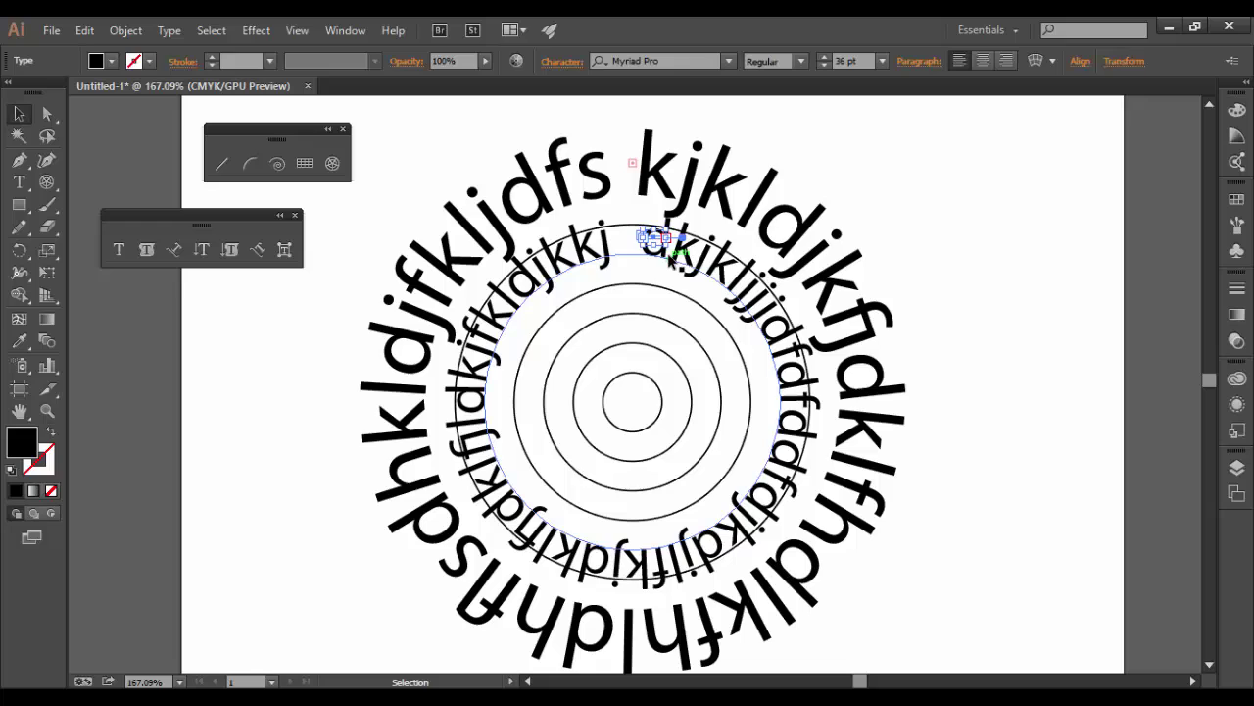
# Drag the mid ring text's start bracket to the top centre of its circle.
pyautogui.moveTo(654, 237); pyautogui.dragTo(637, 208)
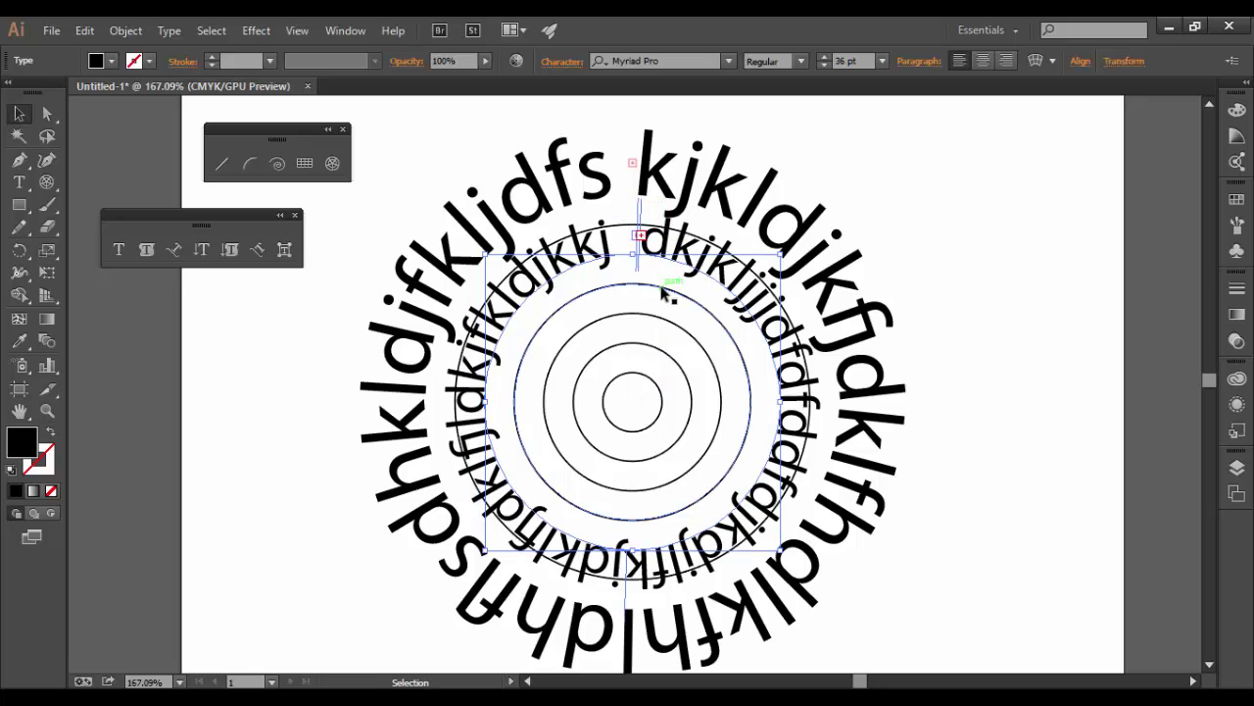
pyautogui.press('z')
pyautogui.moveTo(636, 224); pyautogui.dragTo(912, 454)
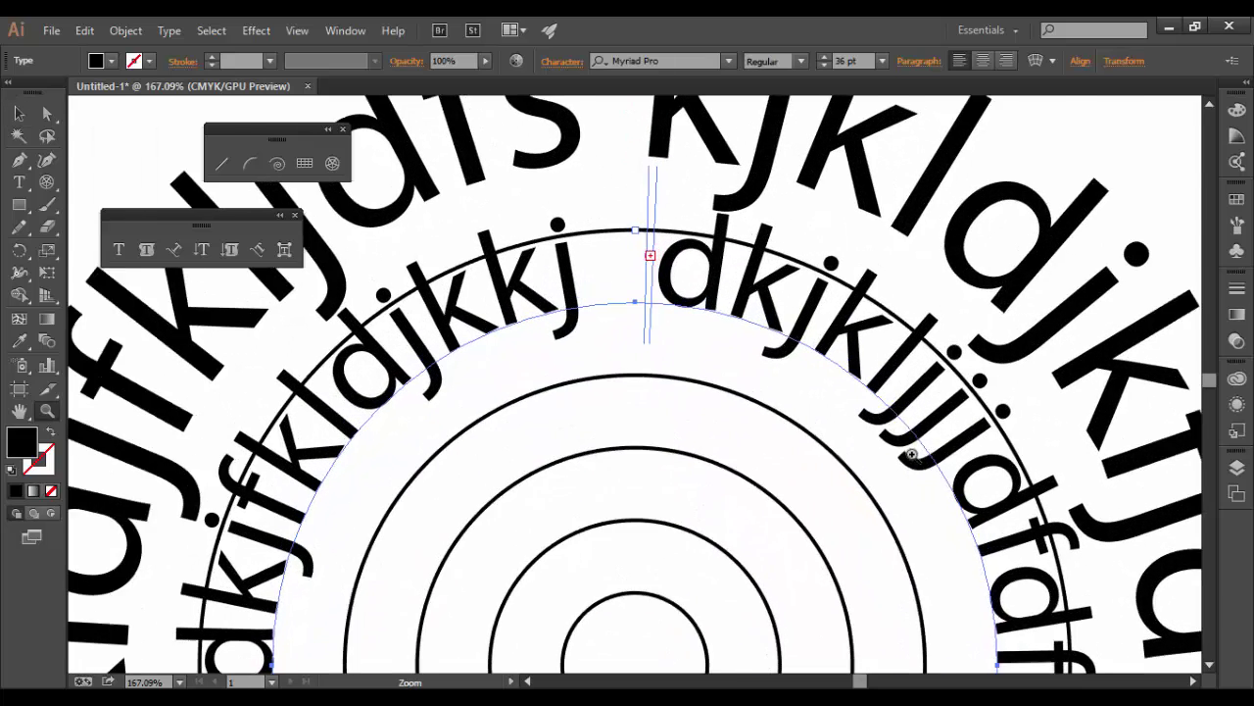
pyautogui.press('v')
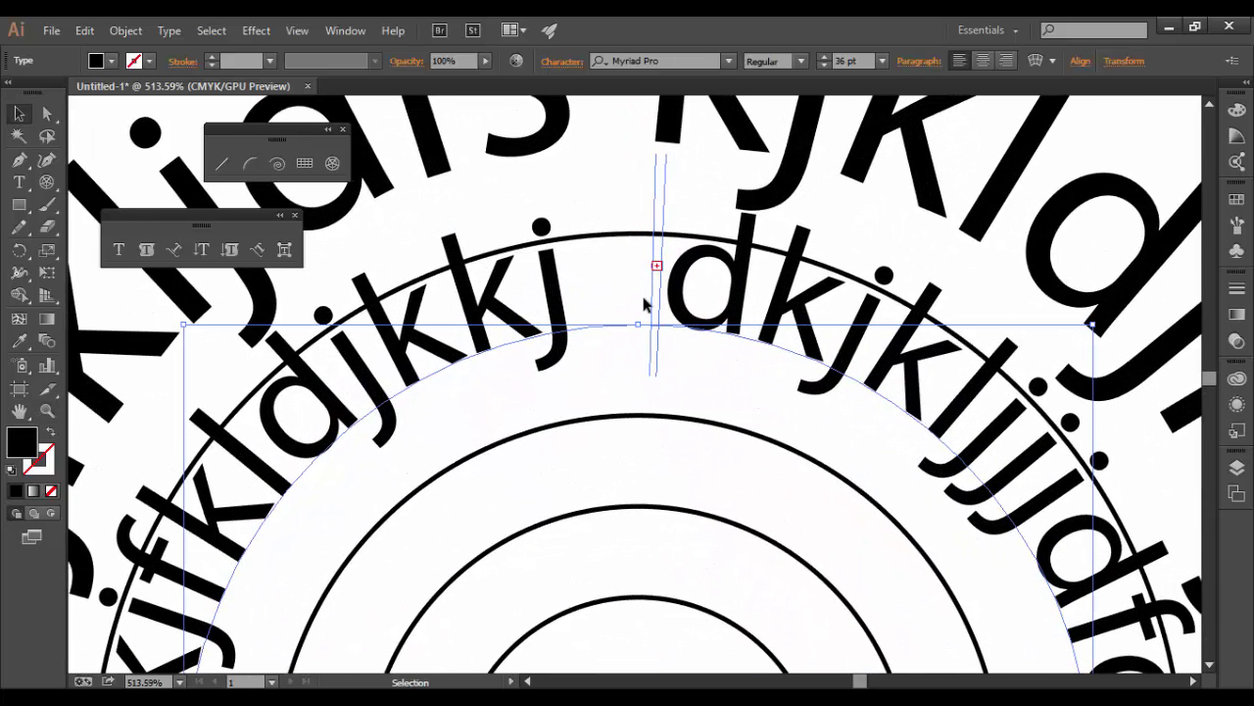
pyautogui.moveTo(656, 327); pyautogui.dragTo(618, 347)
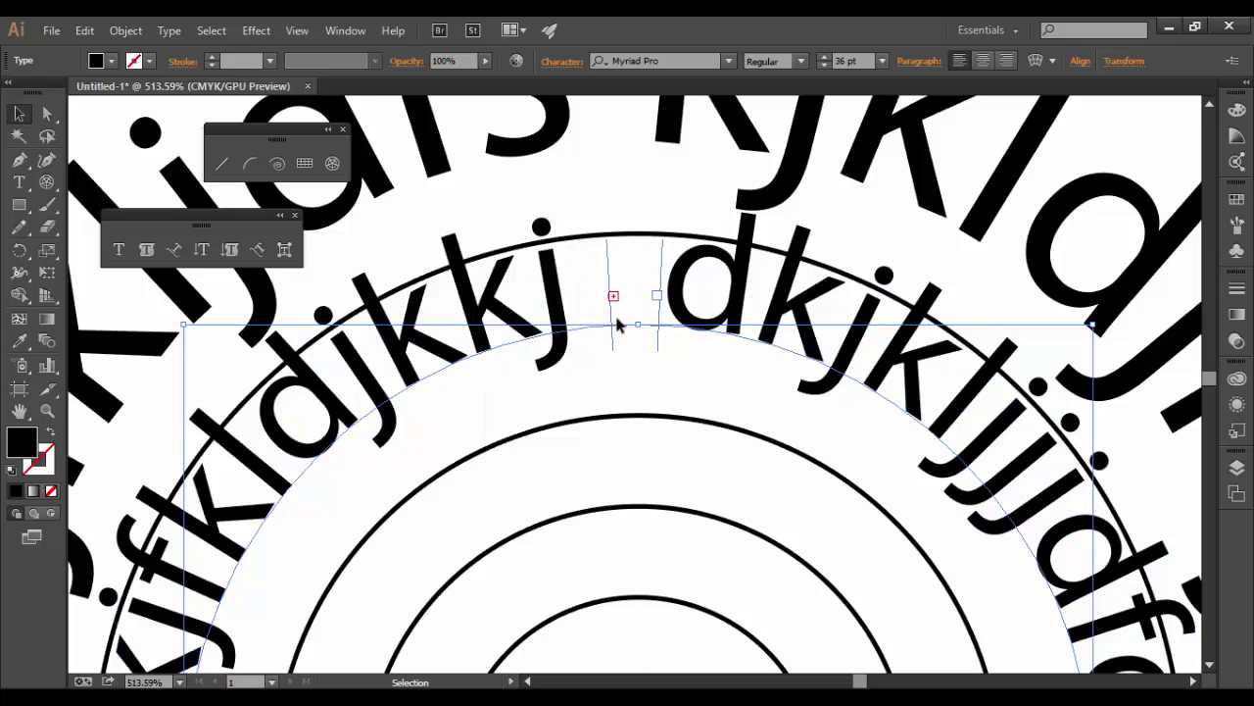
pyautogui.moveTo(613, 323); pyautogui.dragTo(898, 517)
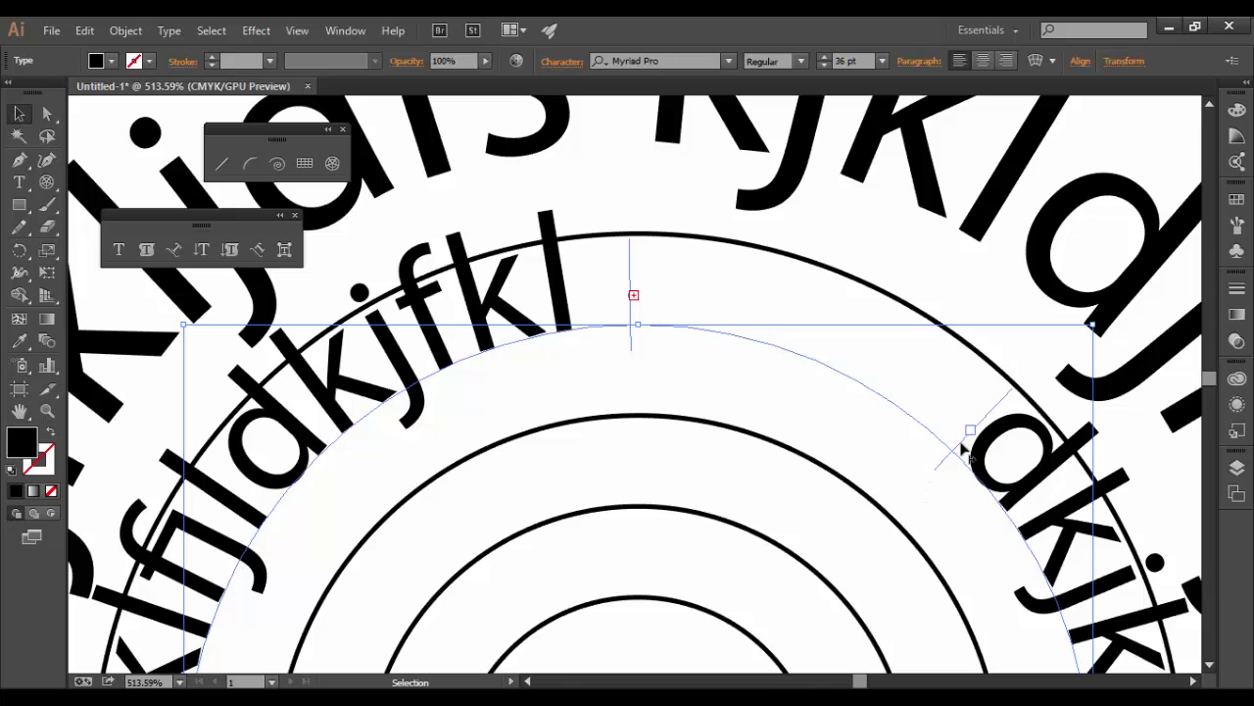
pyautogui.moveTo(960, 446); pyautogui.dragTo(641, 329)
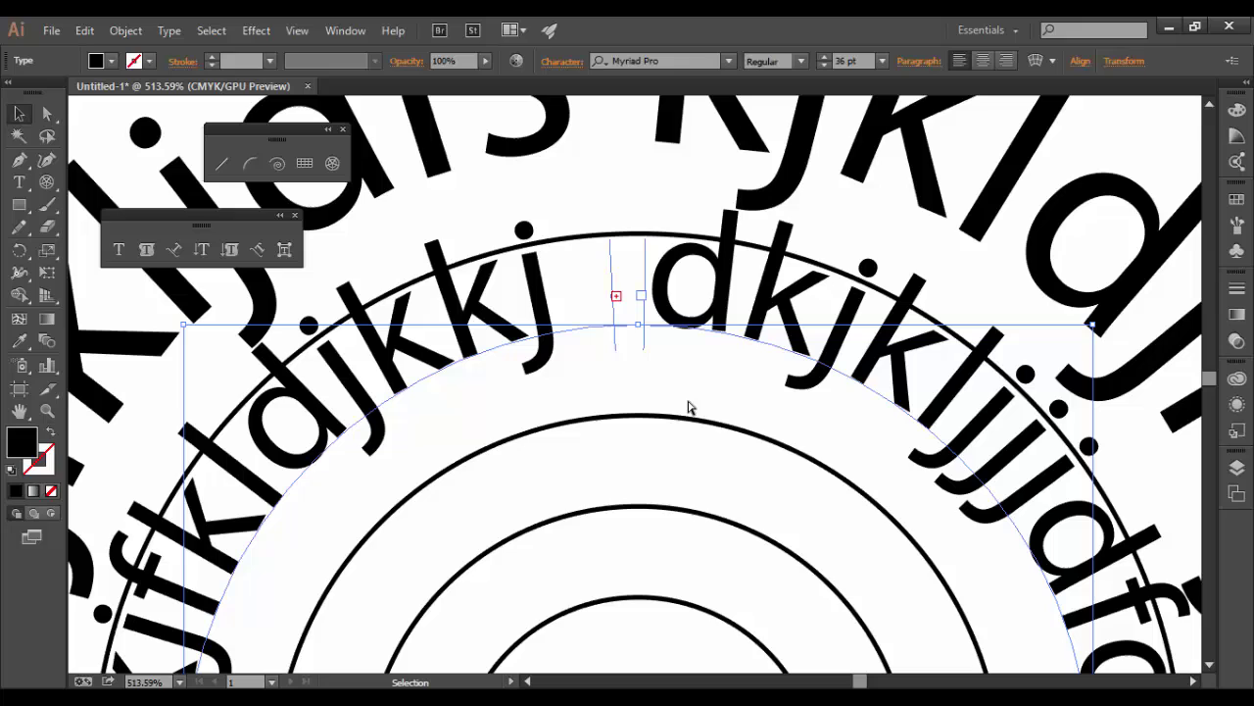
# Flip the mid ring's path text to the opposite side of its circle.
pyautogui.press('z')
pyautogui.keyDown('alt'); pyautogui.click(674, 456); pyautogui.keyUp('alt')
pyautogui.press('space')
pyautogui.moveTo(686, 432); pyautogui.dragTo(573, 287)
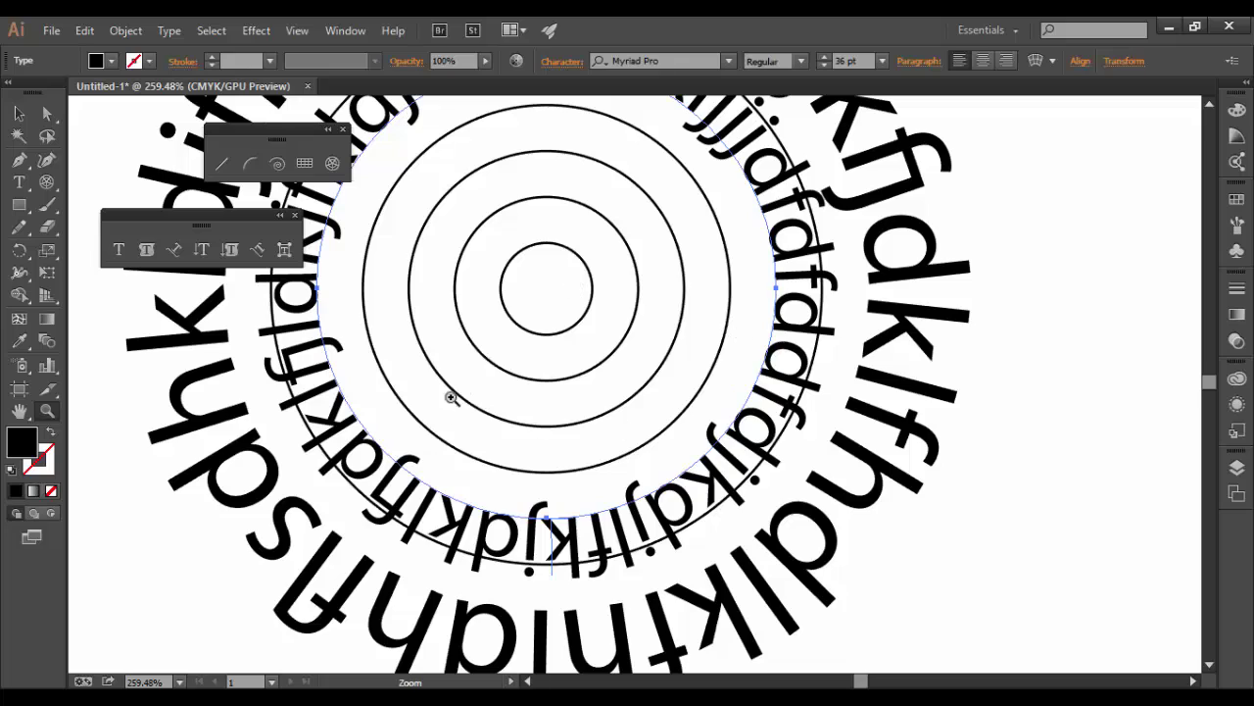
pyautogui.press('v')
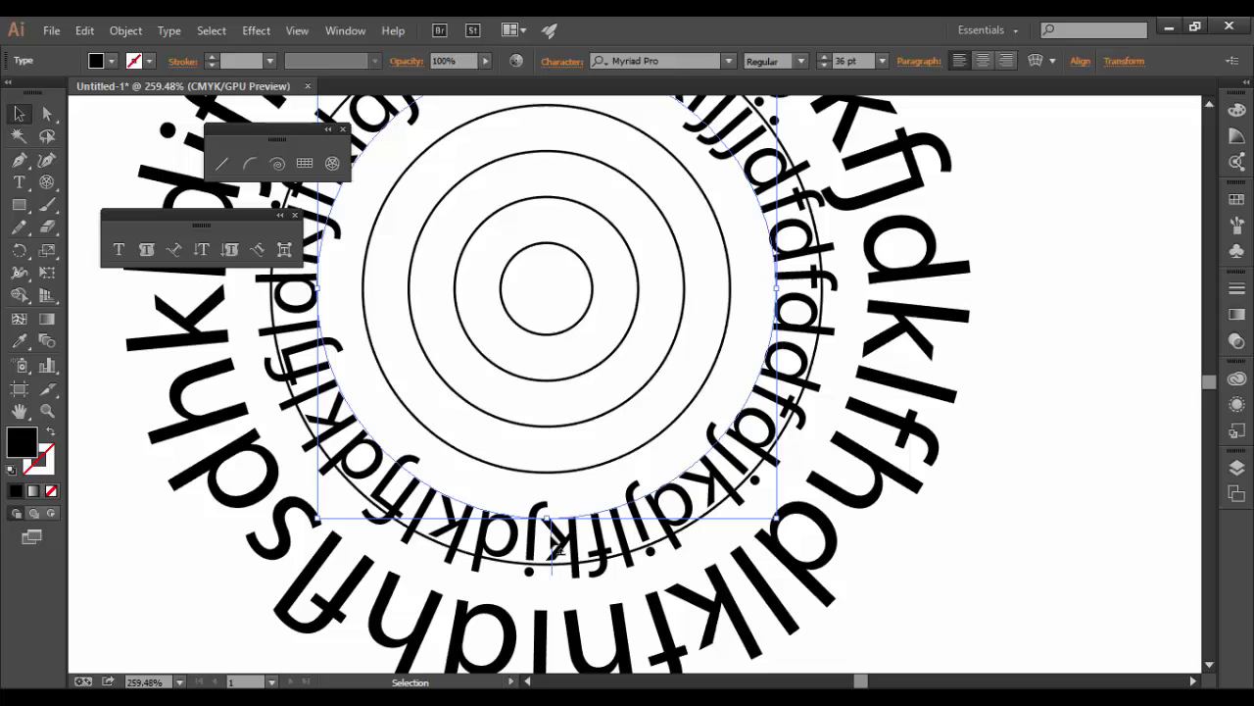
pyautogui.moveTo(559, 561); pyautogui.dragTo(549, 490)
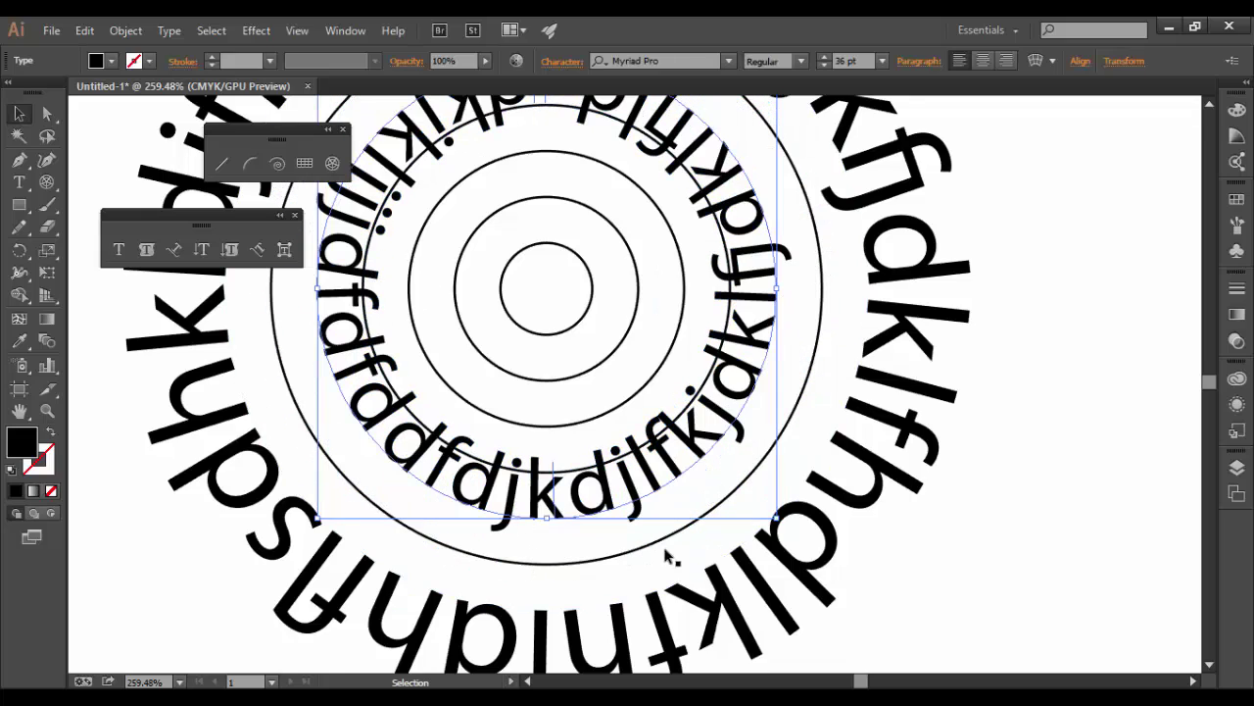
pyautogui.moveTo(747, 553); pyautogui.dragTo(760, 569)
# Select the large outer ring text and flip it inside its circle.
pyautogui.scroll(6, 760, 569)
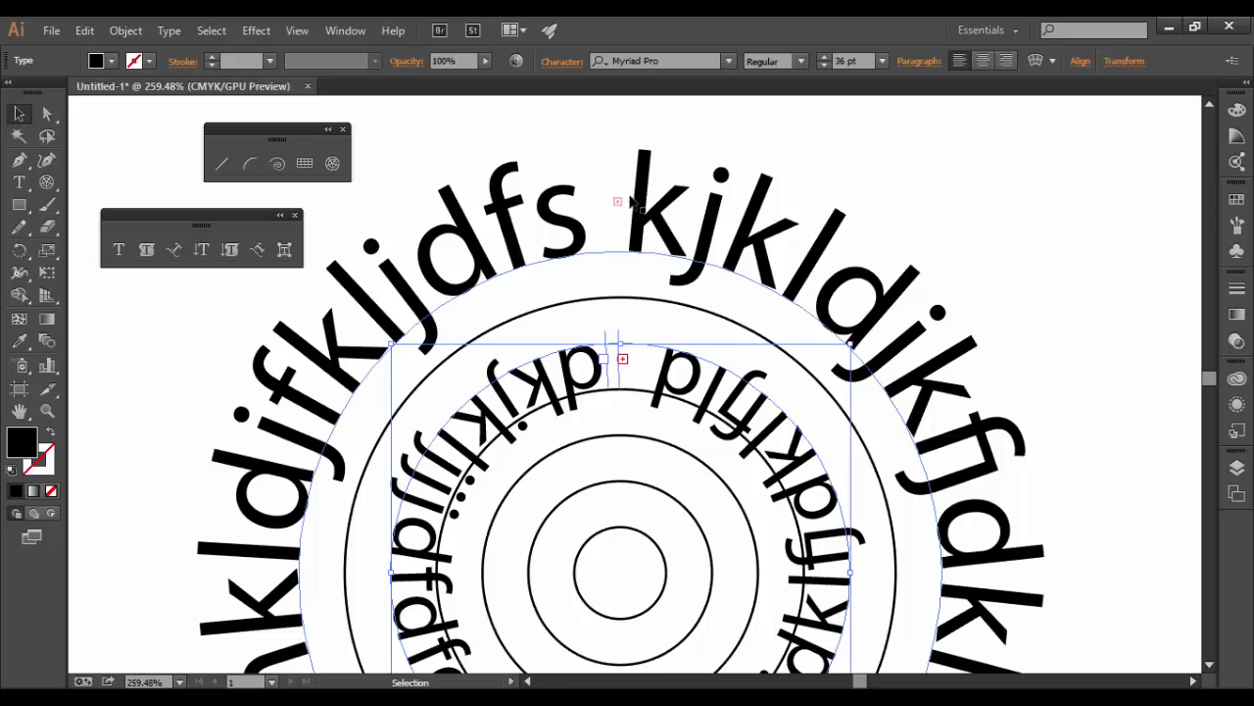
pyautogui.click(650, 211)
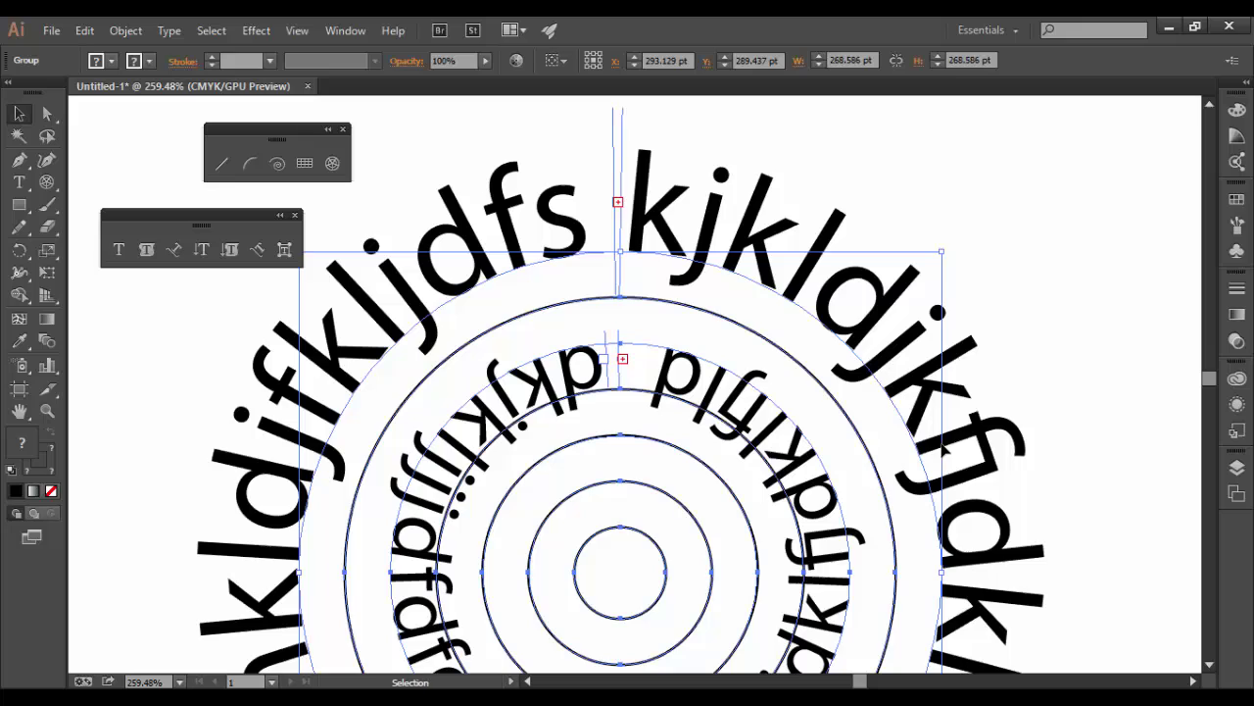
pyautogui.scroll(-10, 868, 540)
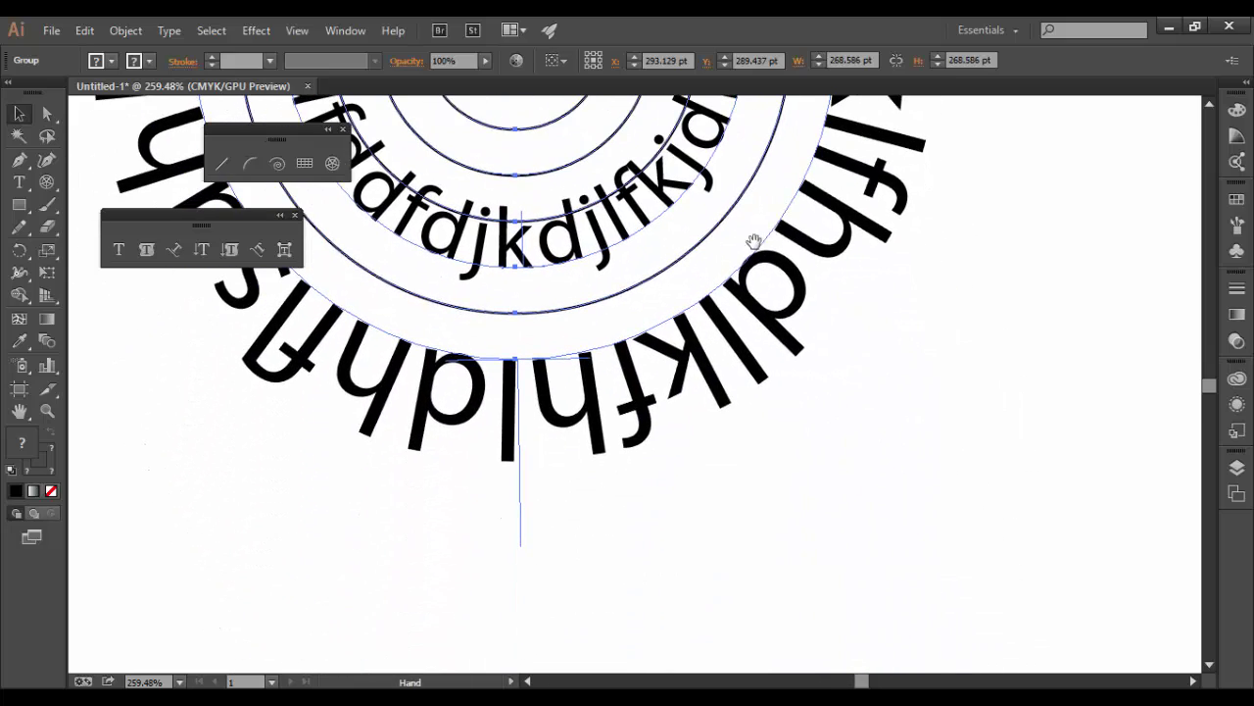
pyautogui.moveTo(572, 420); pyautogui.dragTo(519, 355)
pyautogui.scroll(5, 873, 610)
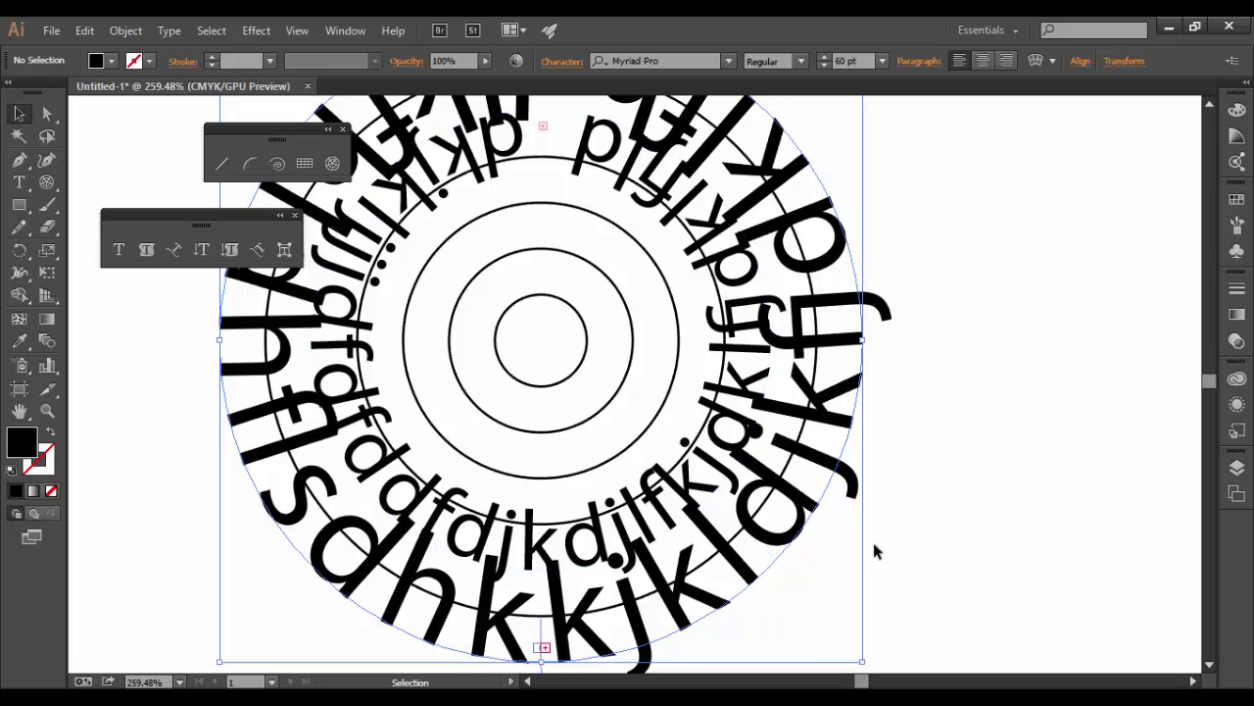
# Start Type on a Path text on the second-smallest circle and type a row of g's.
pyautogui.click(955, 485)
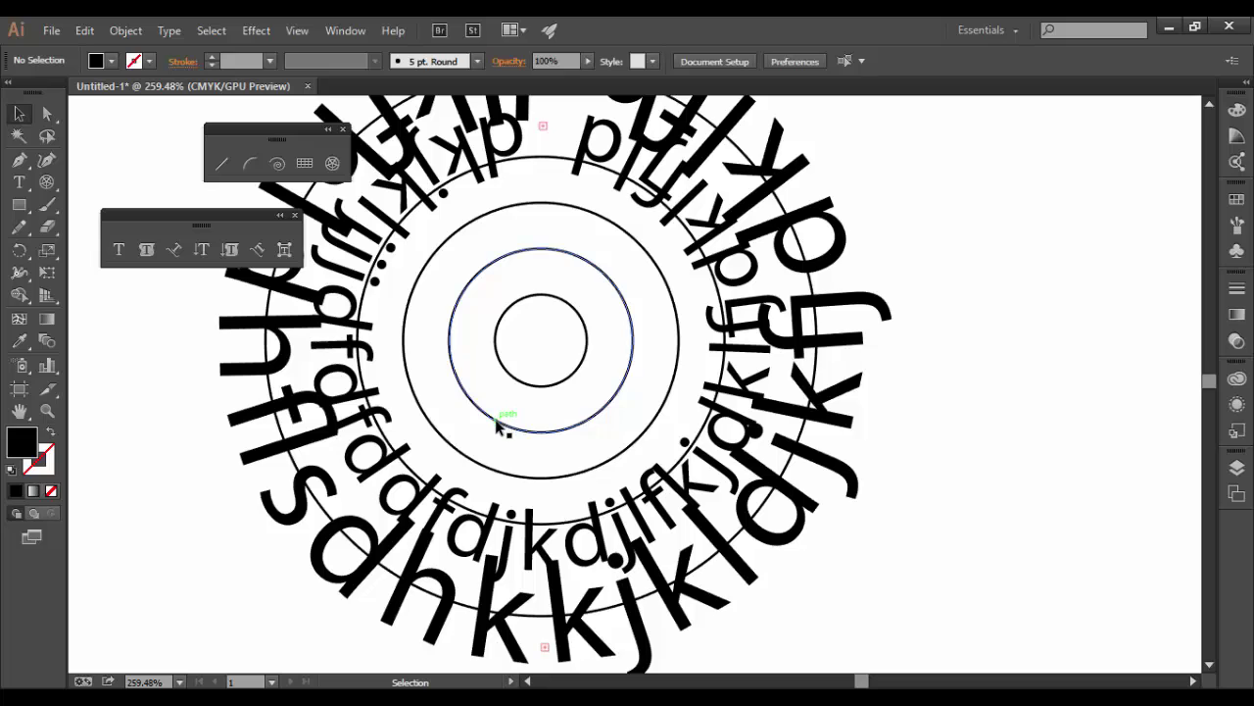
pyautogui.press('t')
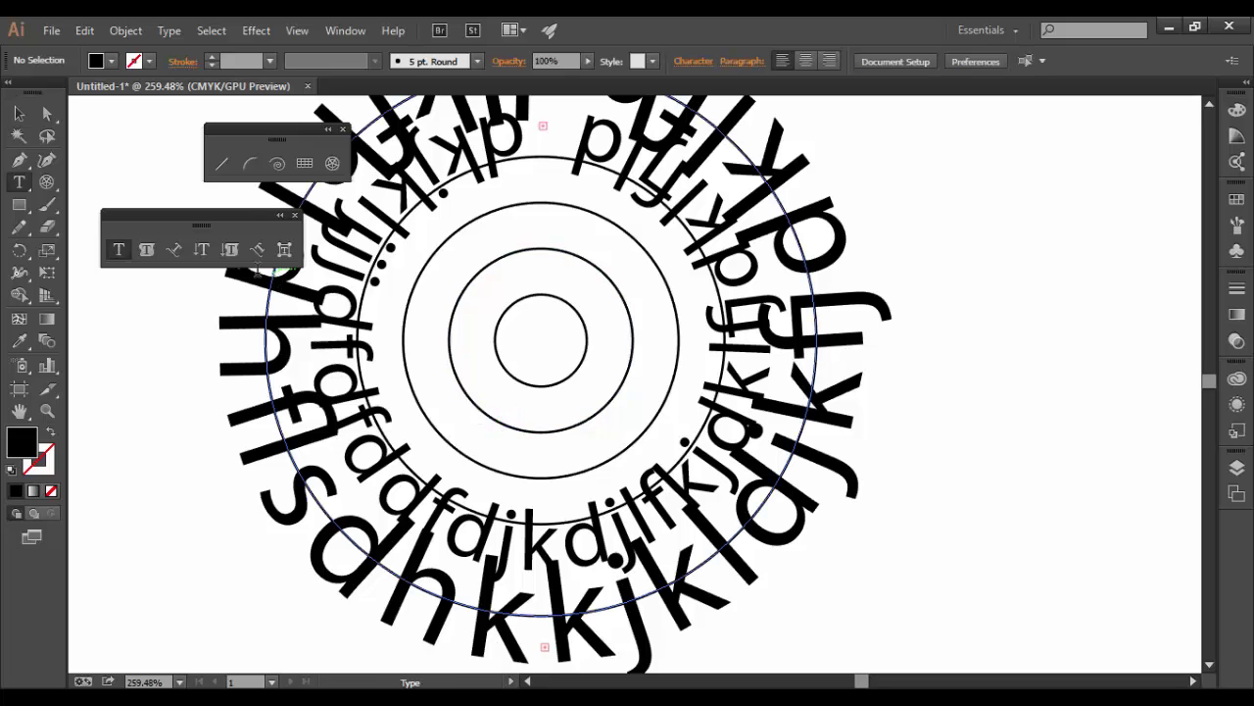
pyautogui.click(174, 249)
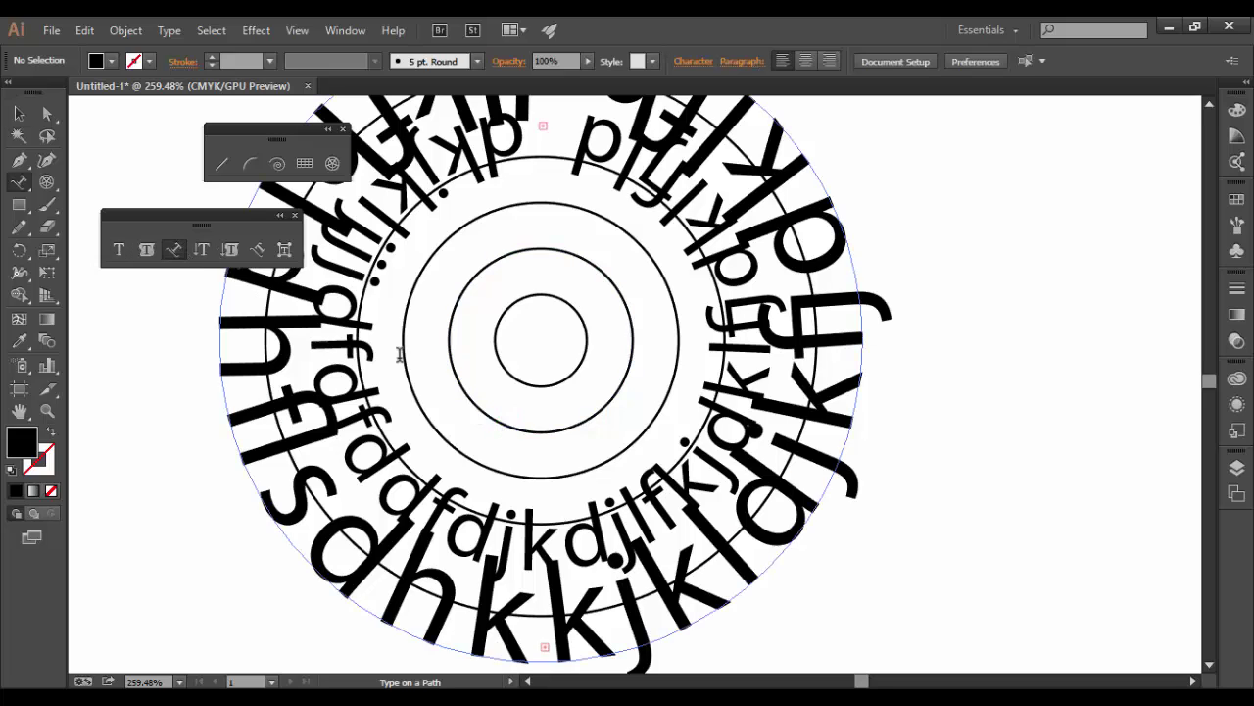
pyautogui.click(498, 417)
pyautogui.write('g')
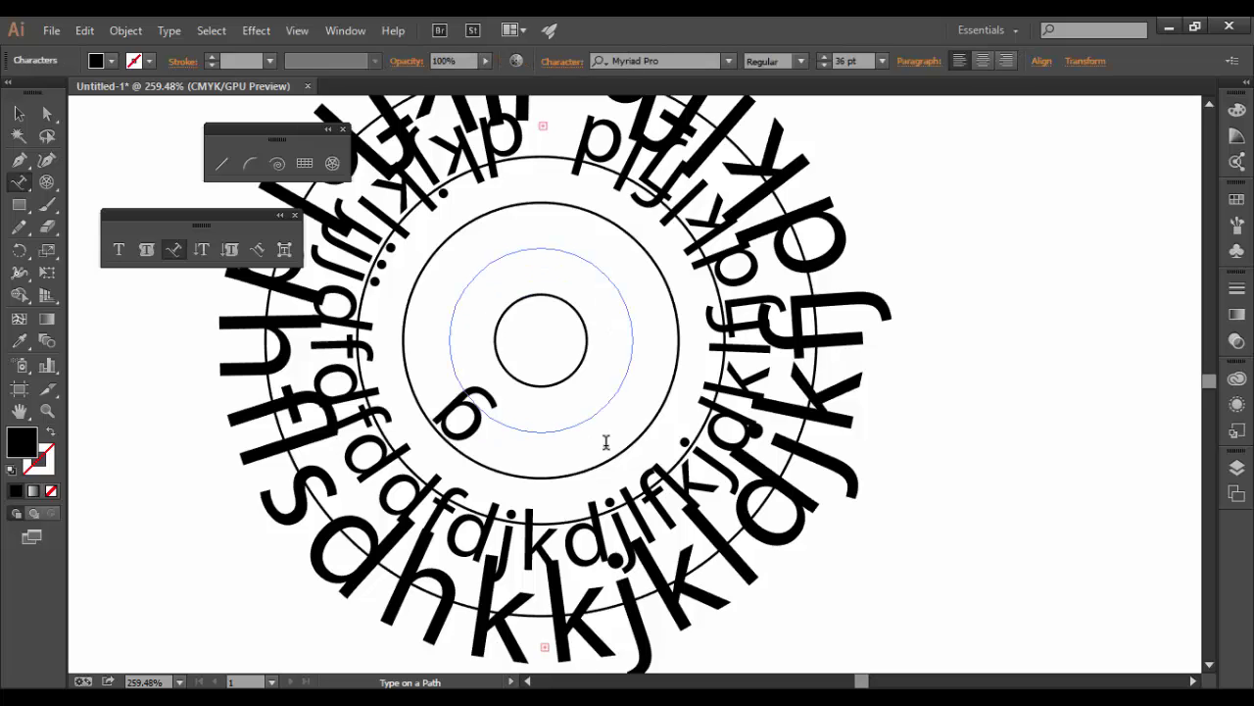
pyautogui.write('gggggggggggggg')
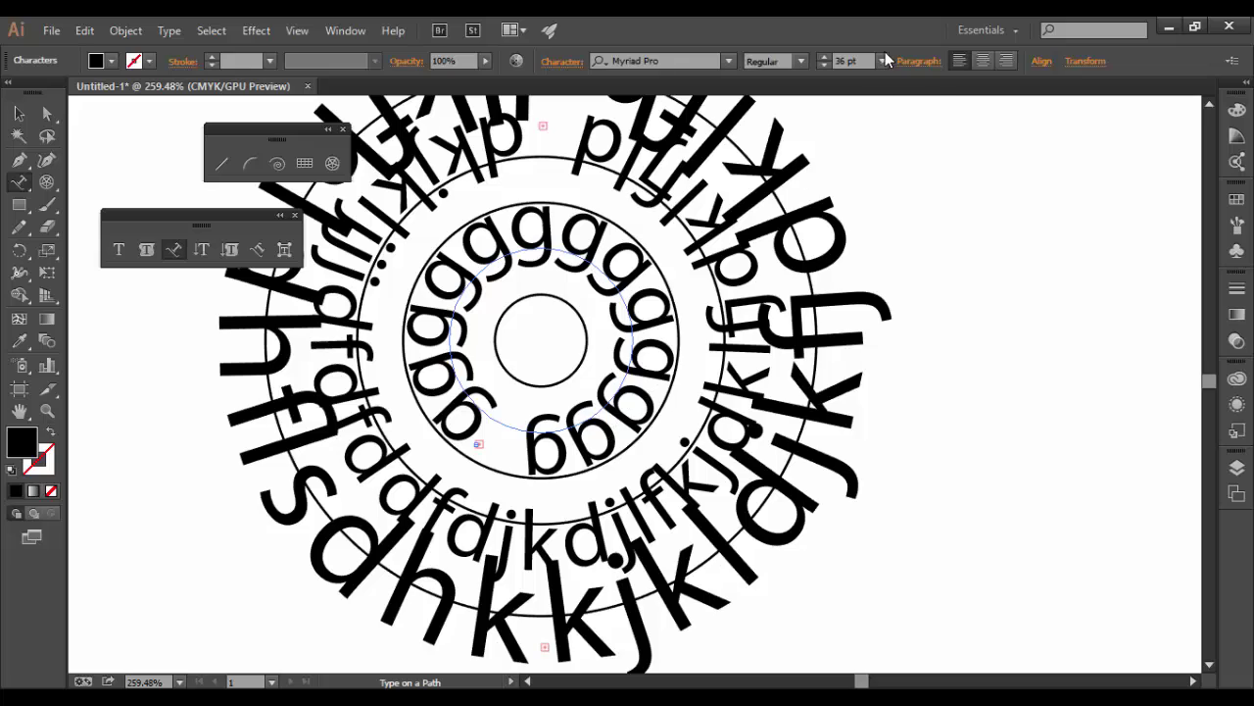
# Set the g's to 21 pt and add more g's to wrap the ring.
pyautogui.click(882, 61)
pyautogui.click(922, 301)
pyautogui.doubleClick(586, 419)
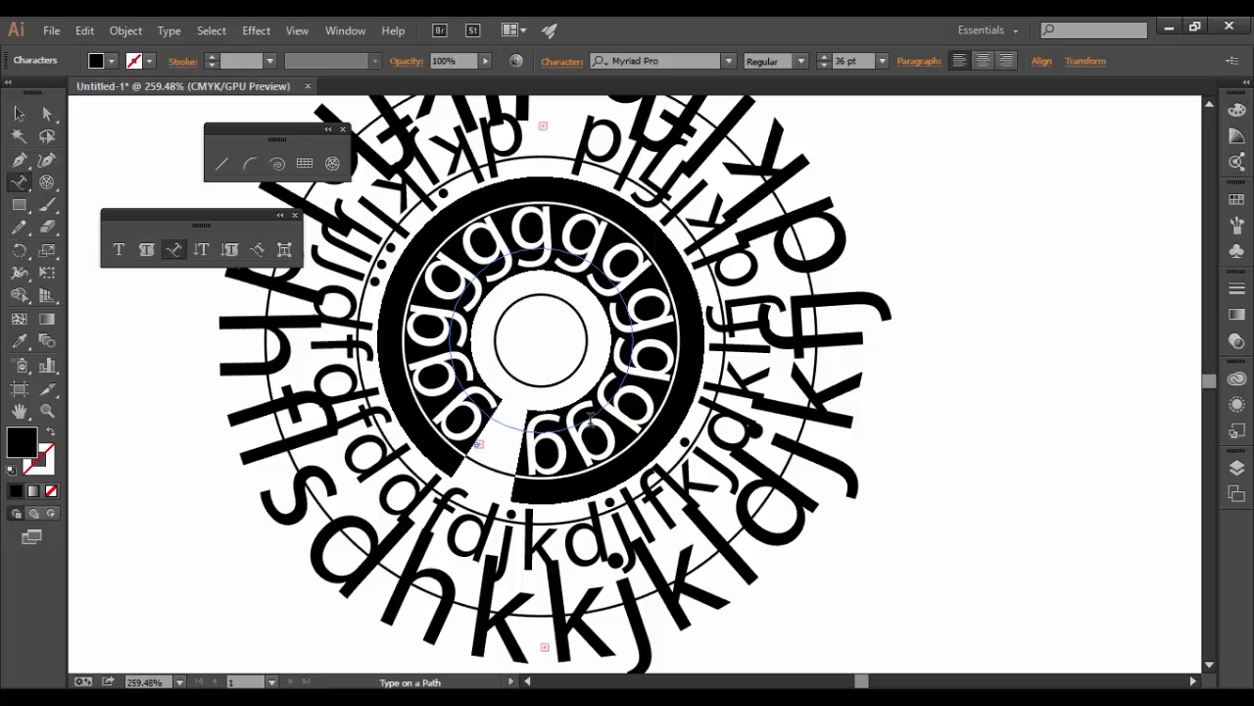
pyautogui.click(882, 61)
pyautogui.click(902, 291)
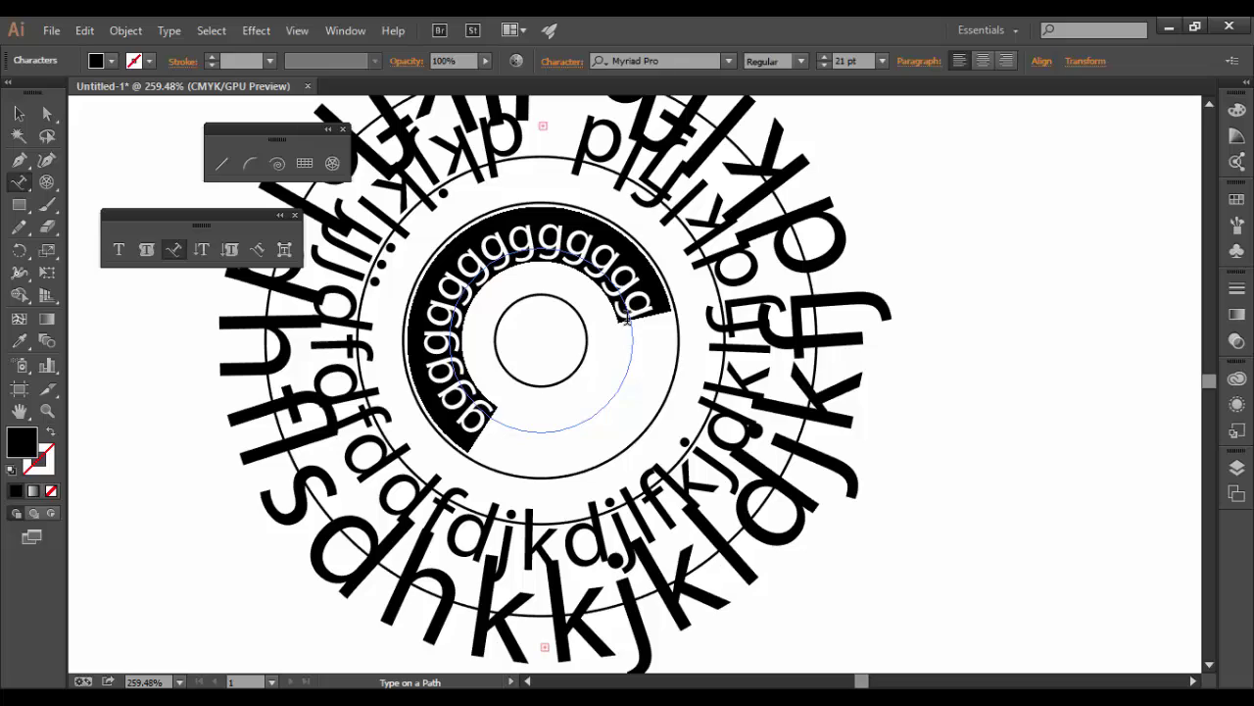
pyautogui.click(638, 304)
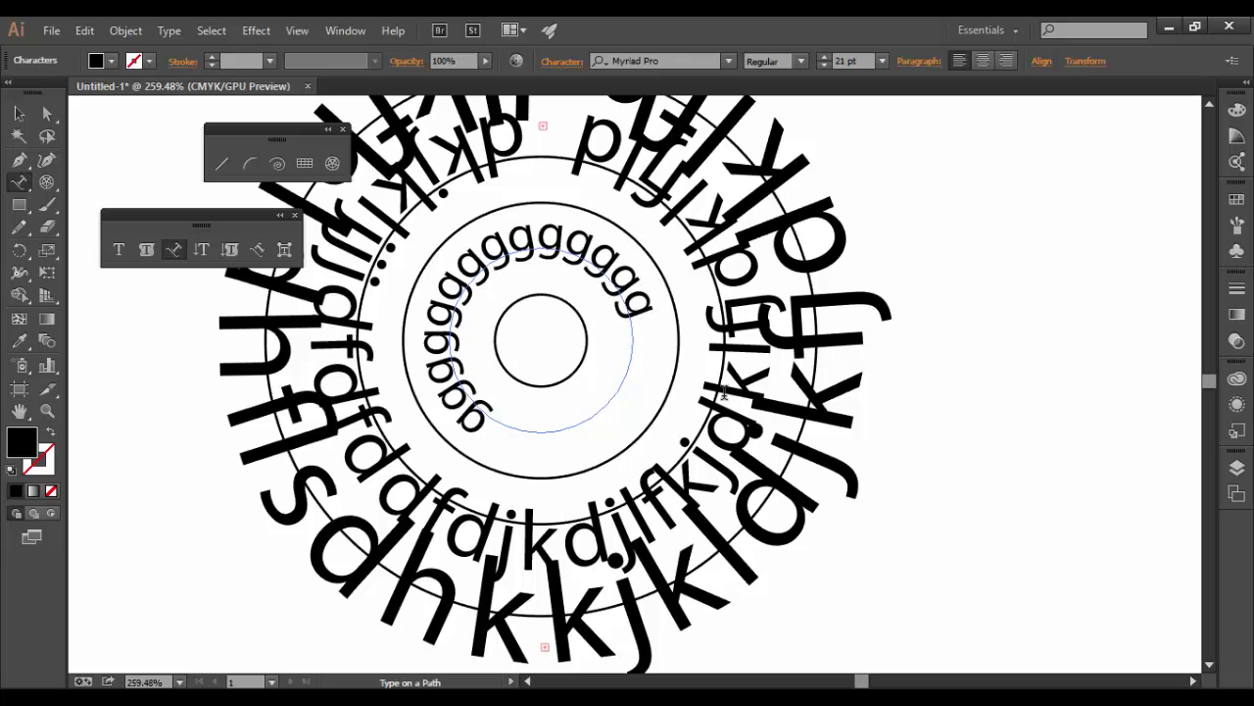
pyautogui.write('ggggggggggg')
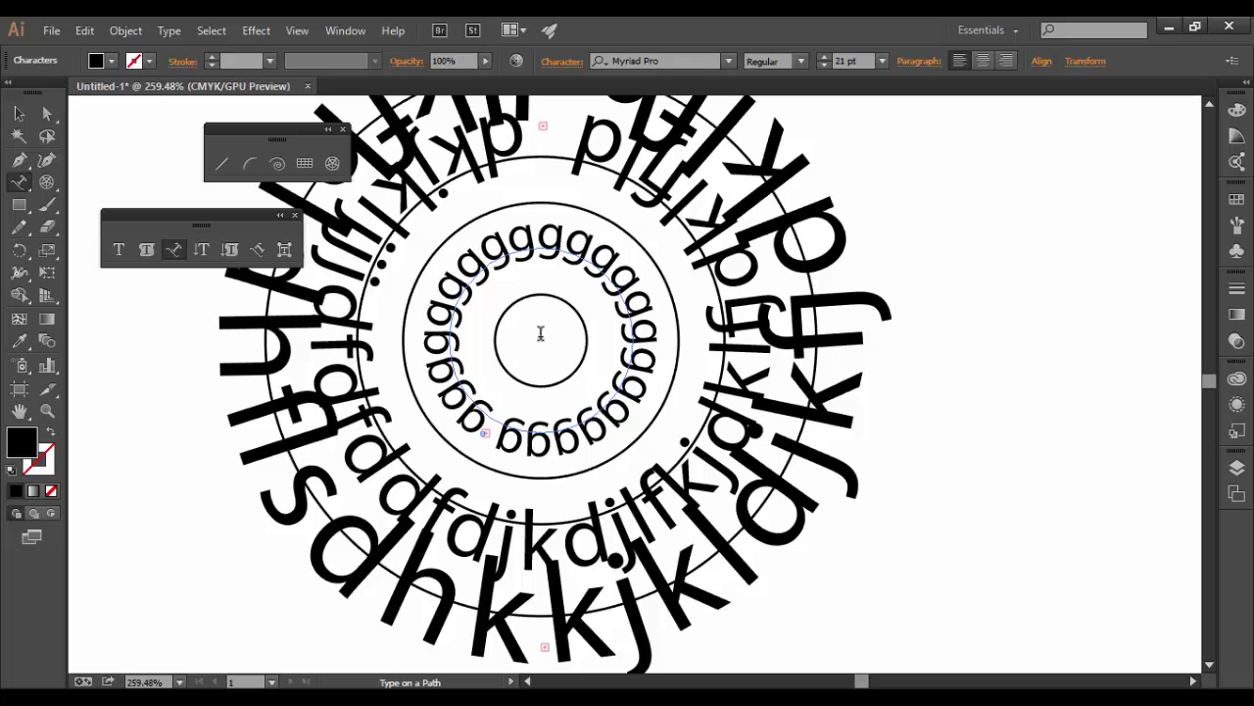
pyautogui.click(25, 119)
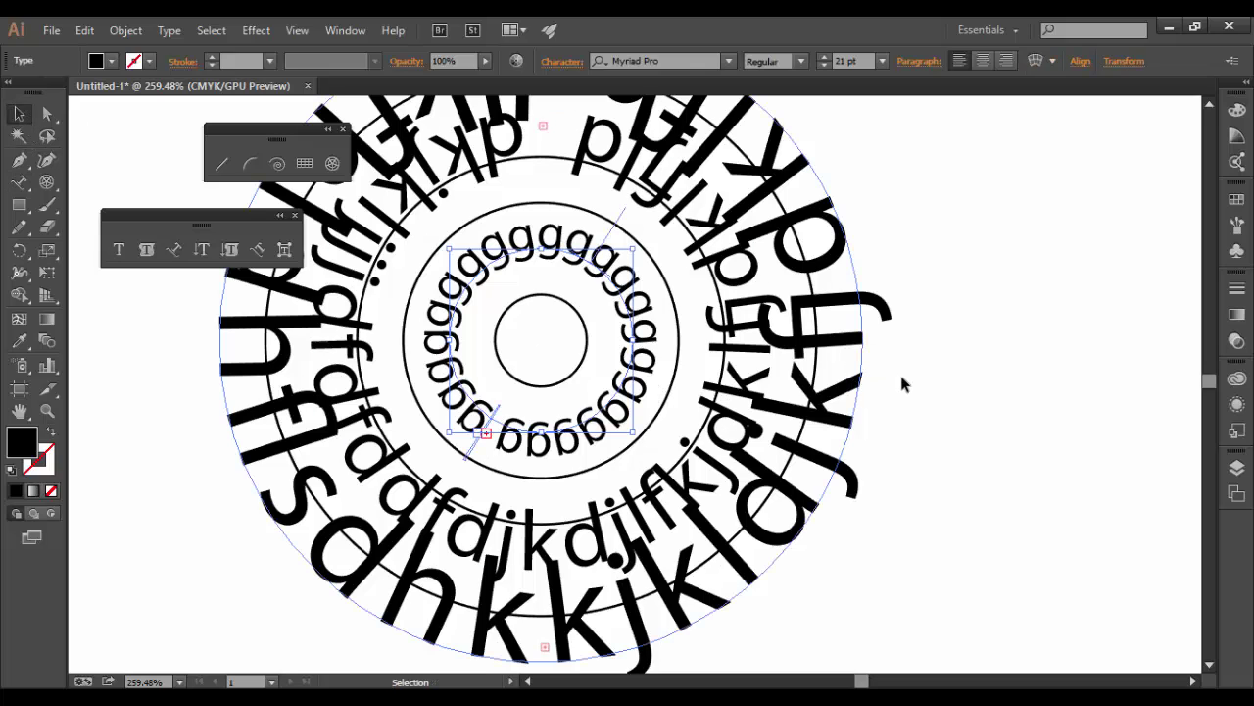
pyautogui.click(892, 382)
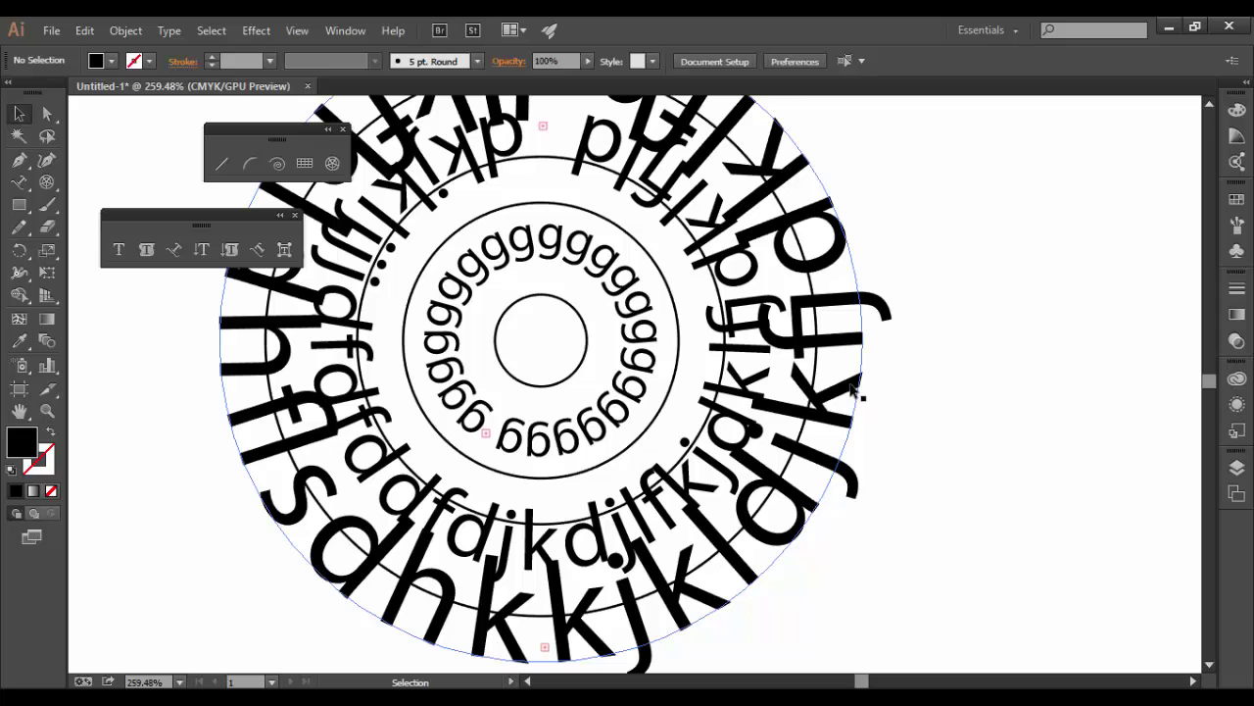
pyautogui.press('z')
pyautogui.moveTo(777, 390); pyautogui.dragTo(638, 363)
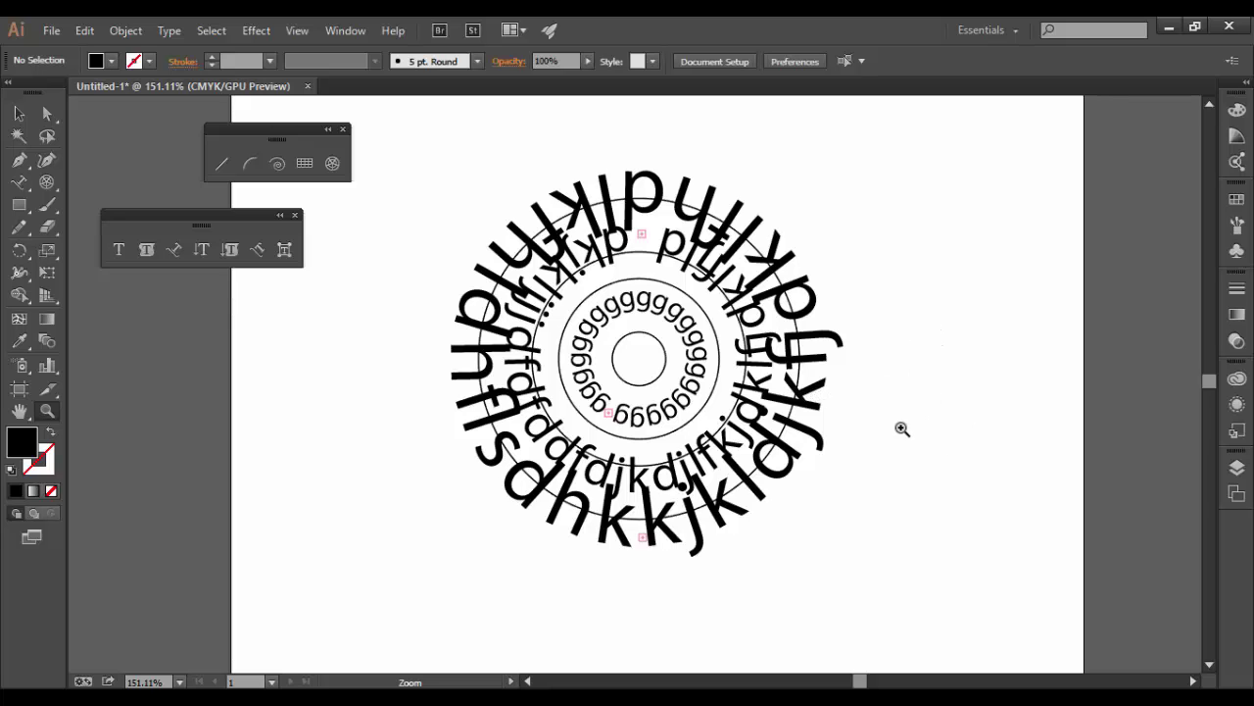
pyautogui.moveTo(882, 435); pyautogui.dragTo(901, 437)
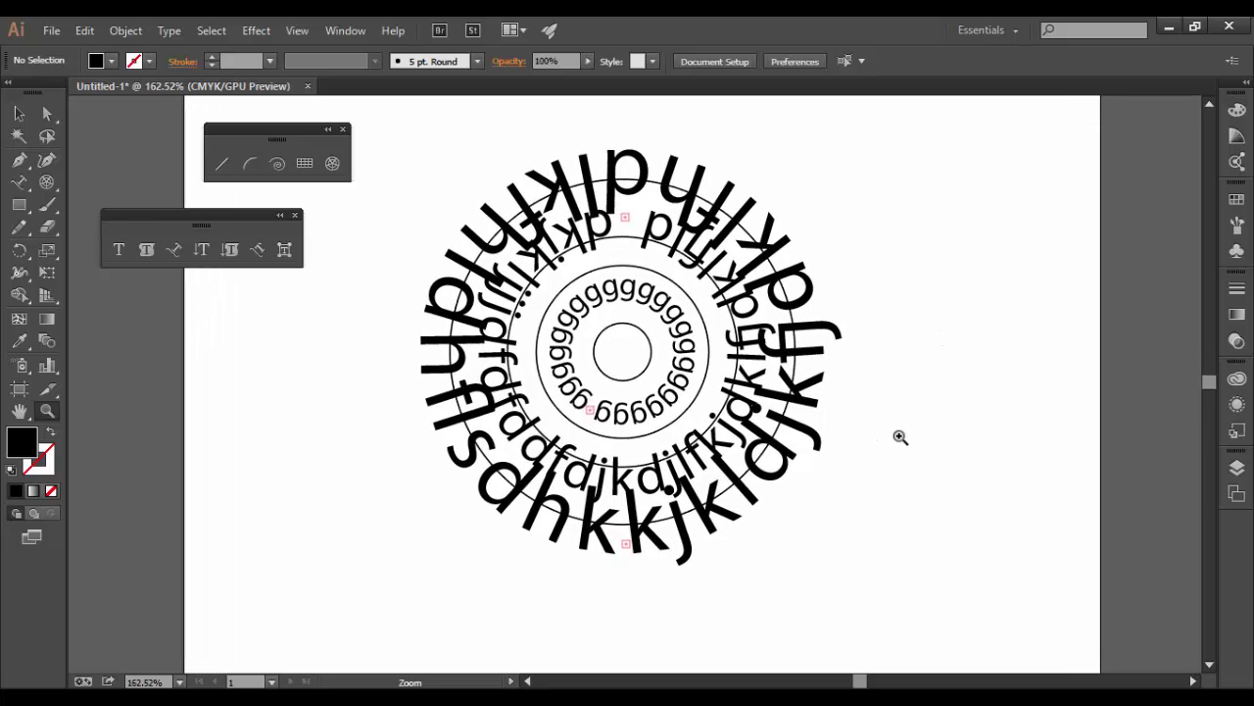